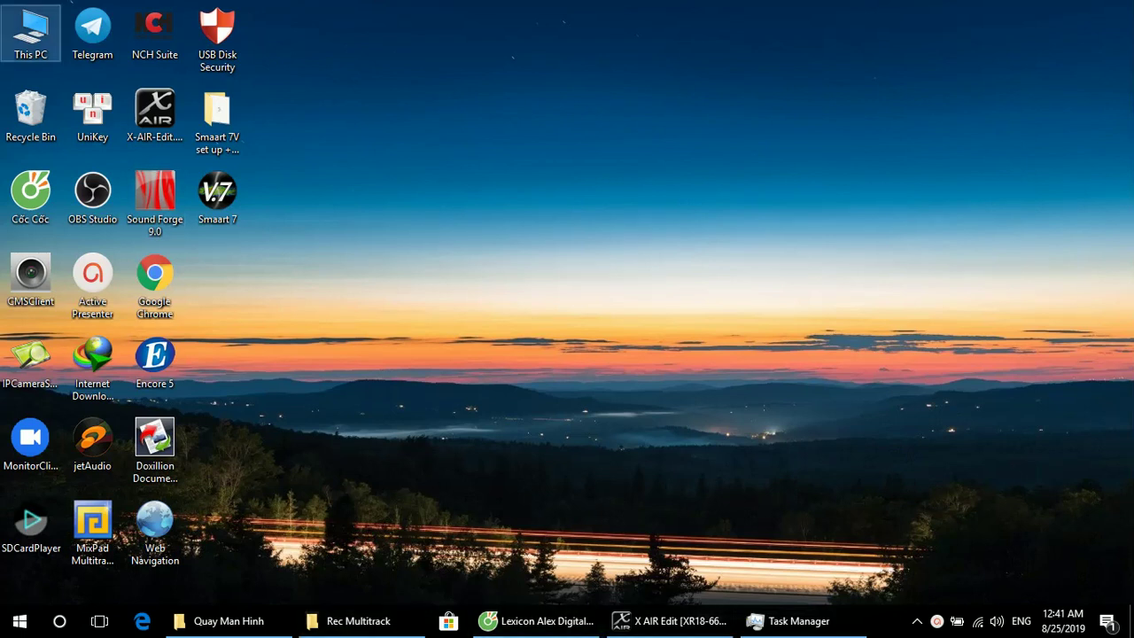
Examine the mixer's connectors in the picture 8850007097374.png from the Bai Up Facebook\Behringer\XR18 folder on SSD (D:)
{"action": "double_click", "coordinate": [30, 31]}
{"action": "double_click", "coordinate": [744, 383]}
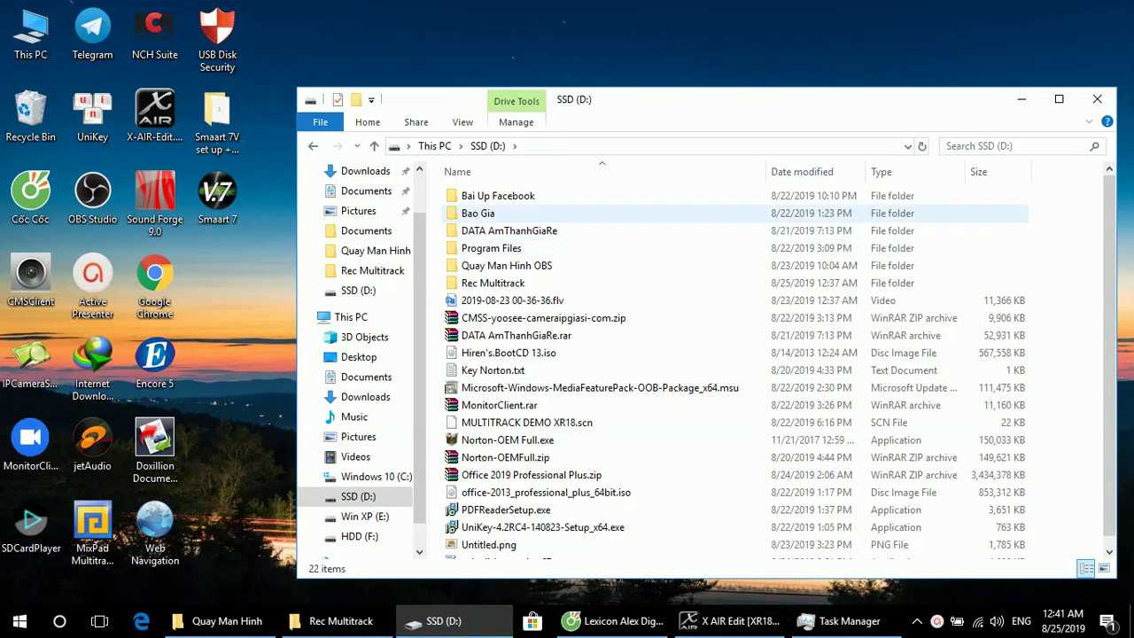
{"action": "double_click", "coordinate": [497, 196]}
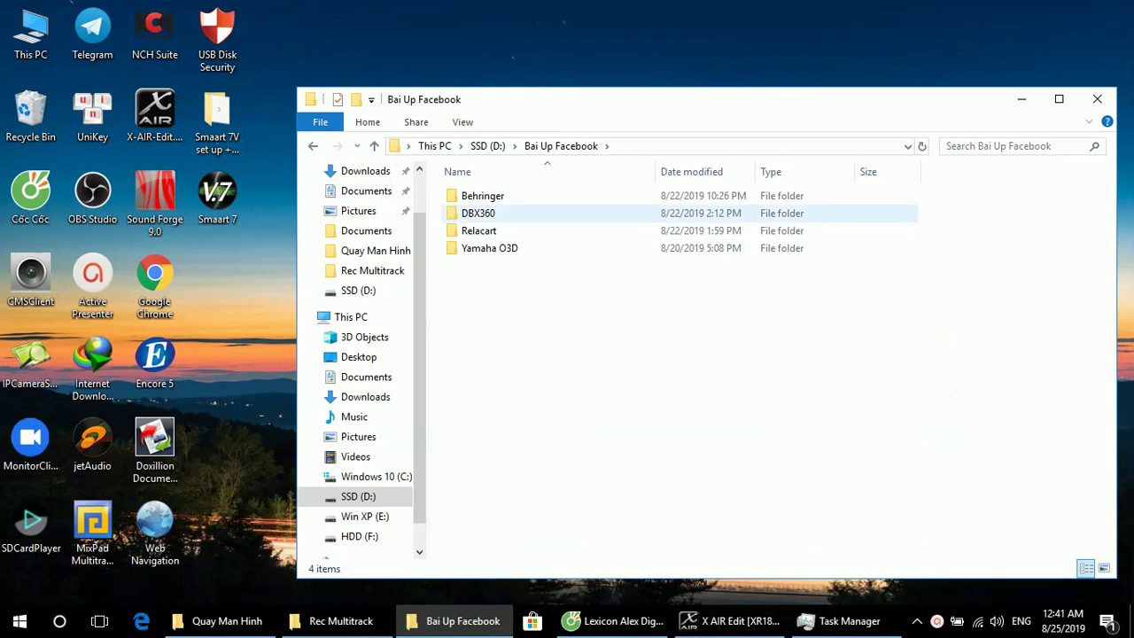
{"action": "double_click", "coordinate": [483, 196]}
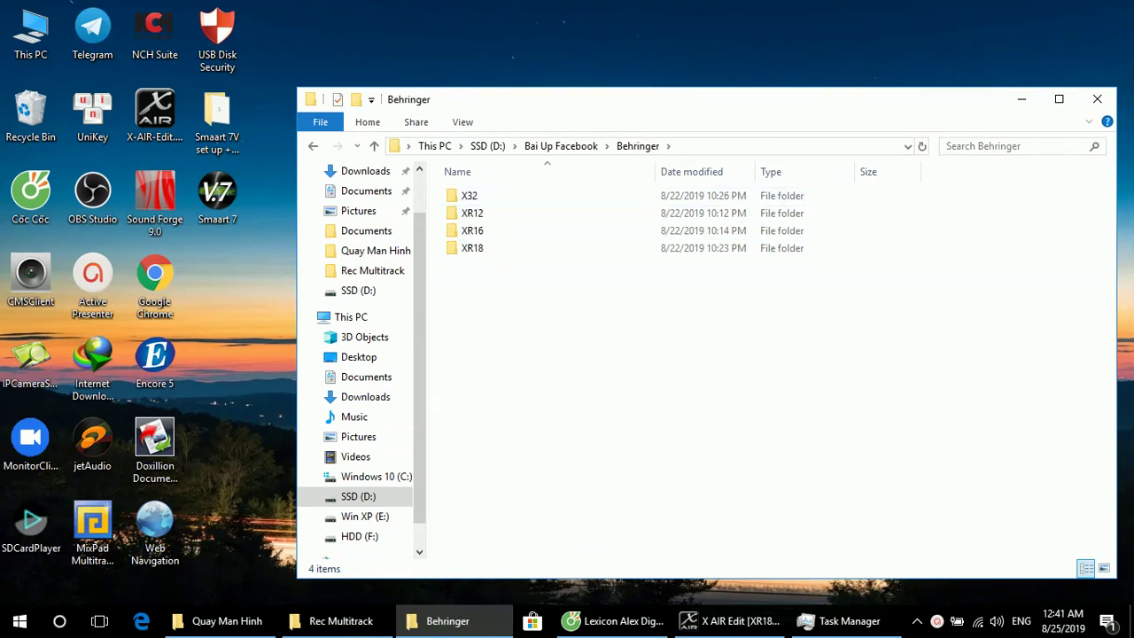
{"action": "double_click", "coordinate": [473, 248]}
{"action": "double_click", "coordinate": [677, 204]}
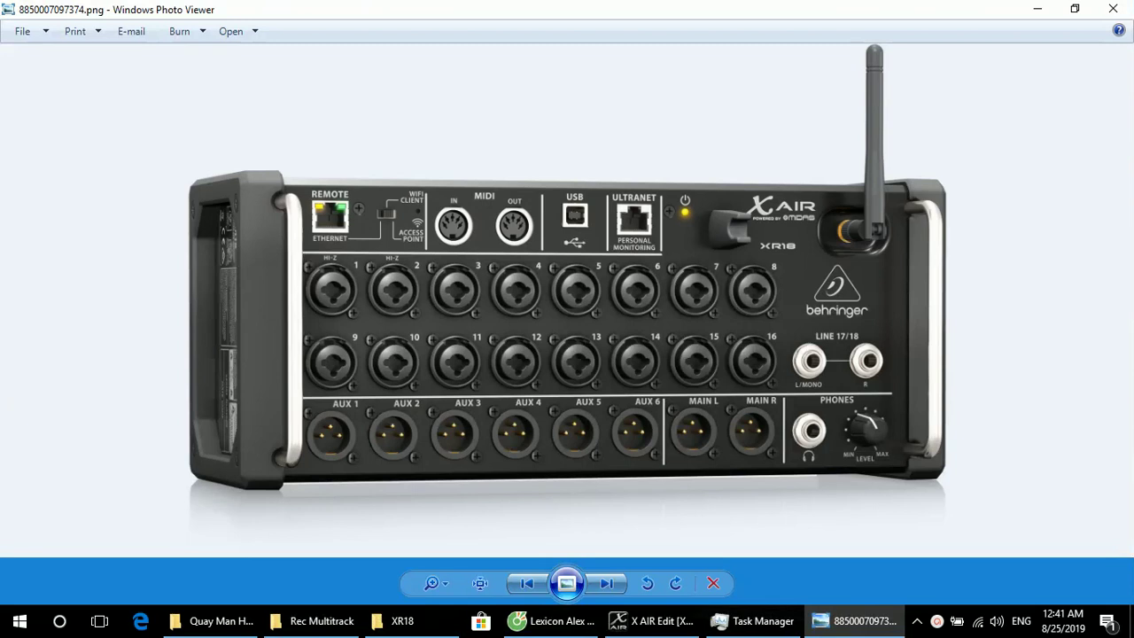
{"action": "scroll", "coordinate": [568, 258], "scroll_direction": "up", "scroll_amount": 3}
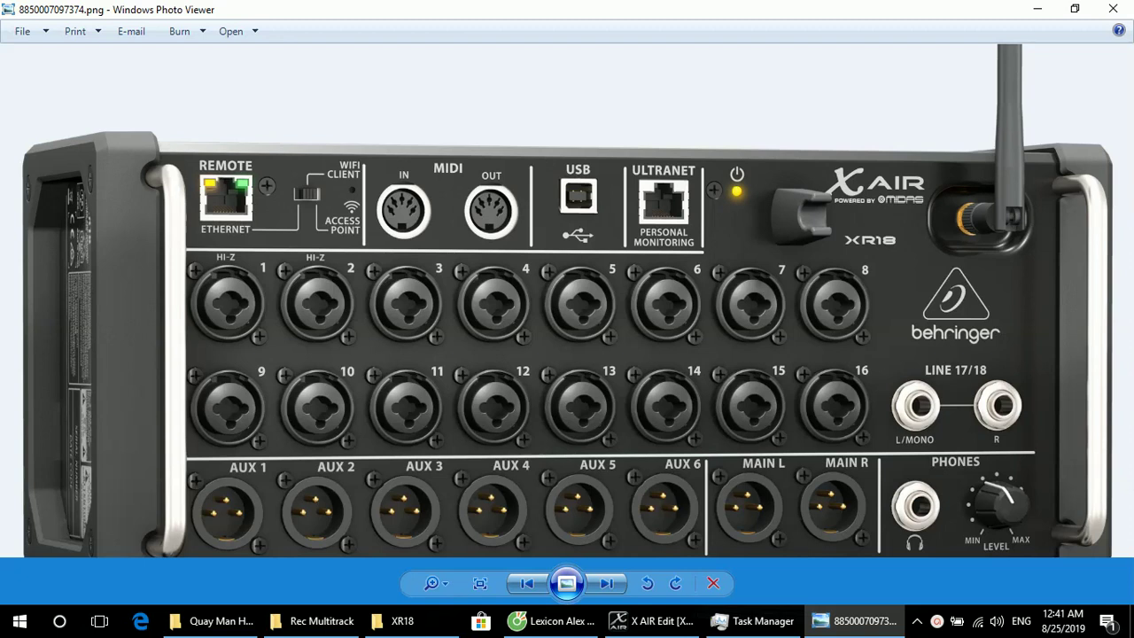
{"action": "scroll", "coordinate": [567, 301], "scroll_direction": "down", "scroll_amount": 2}
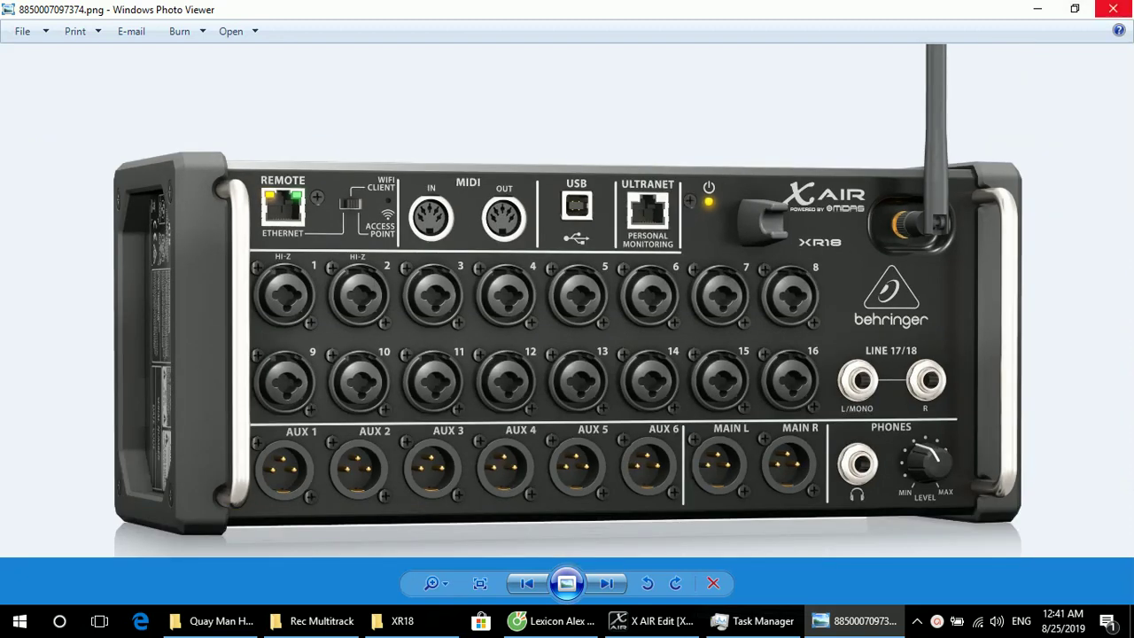
{"action": "left_click", "coordinate": [1113, 9]}
Switch to the Cốc Cốc browser and search for "behringer xr18" in a new tab to reach Behringer's XR18 product page
{"action": "left_click", "coordinate": [565, 620]}
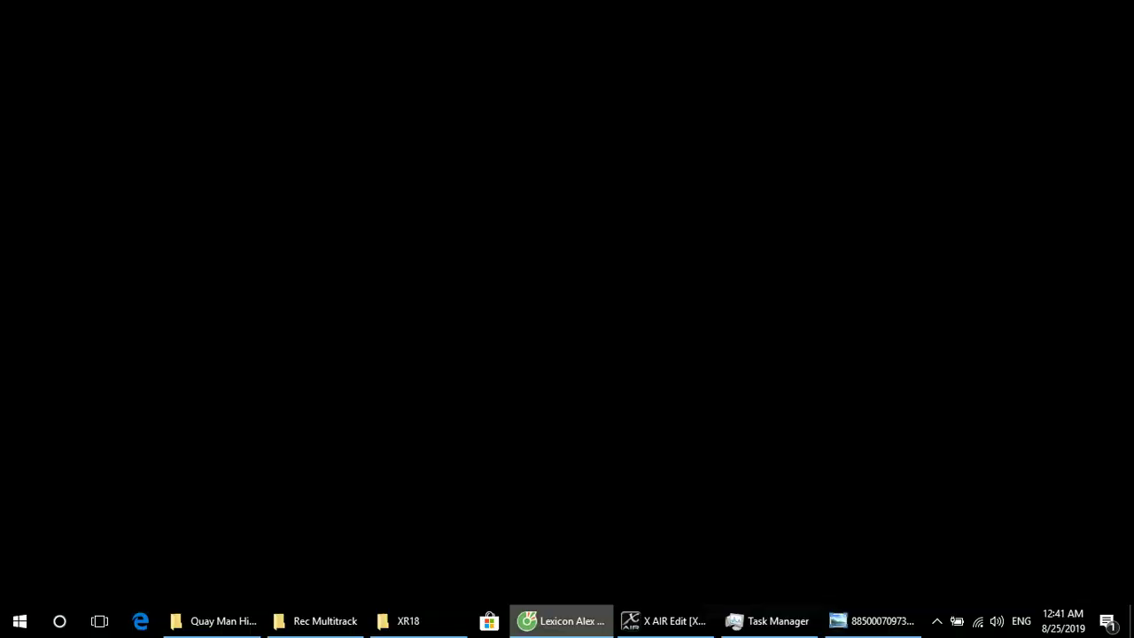
{"action": "left_click", "coordinate": [966, 11]}
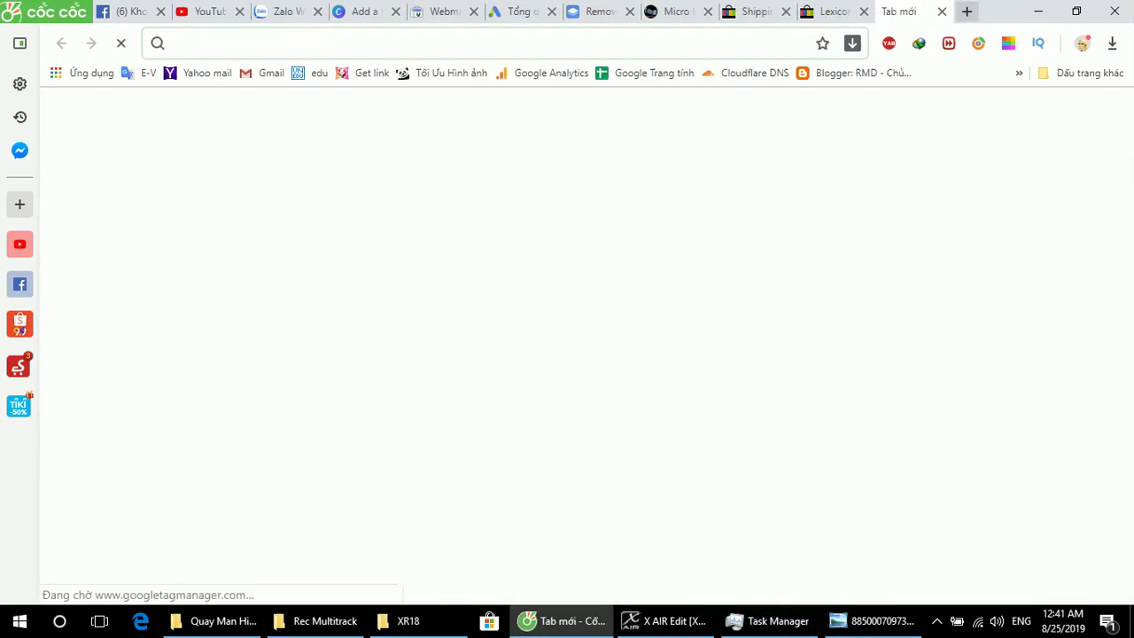
{"action": "type", "text": "be"}
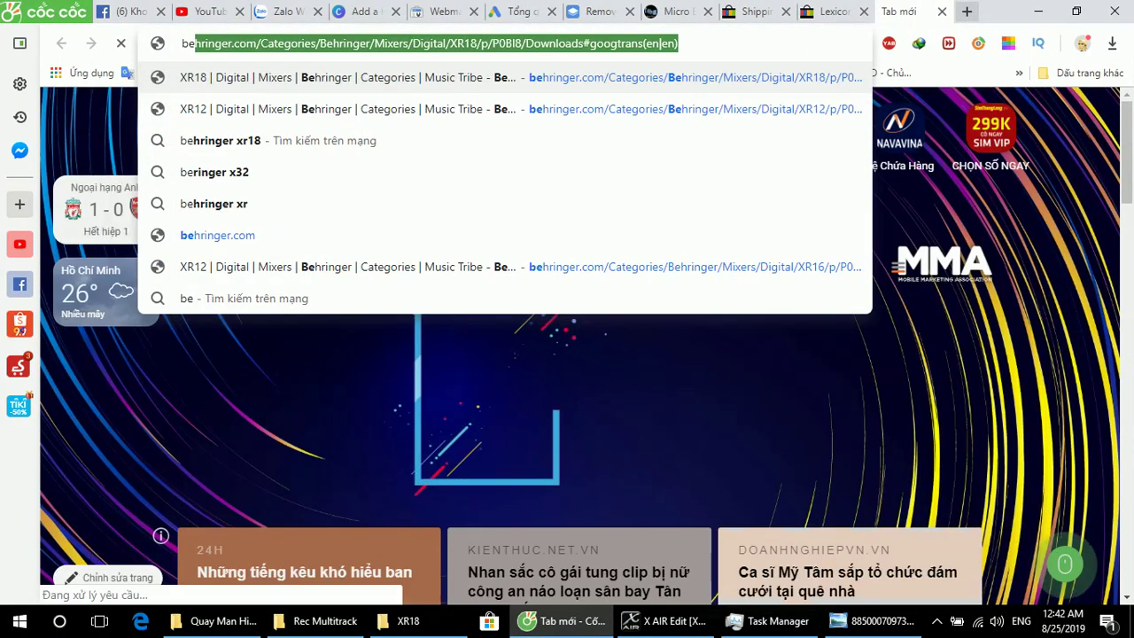
{"action": "key", "text": "Down"}
{"action": "key", "text": "Down"}
{"action": "key", "text": "Down"}
{"action": "key", "text": "Up"}
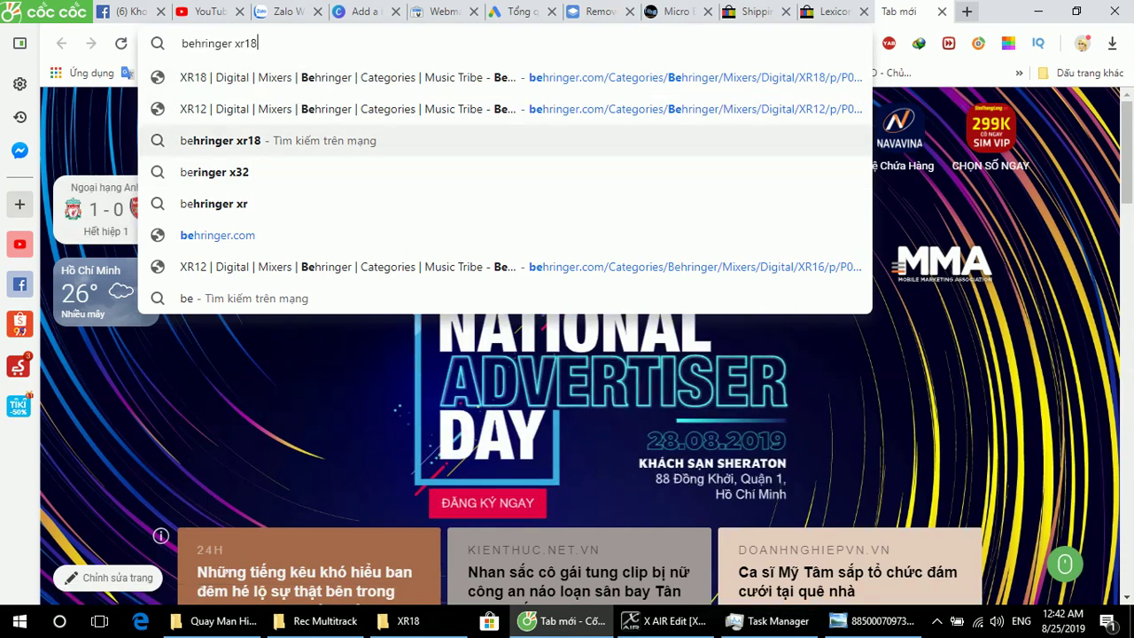
{"action": "key", "text": "Return"}
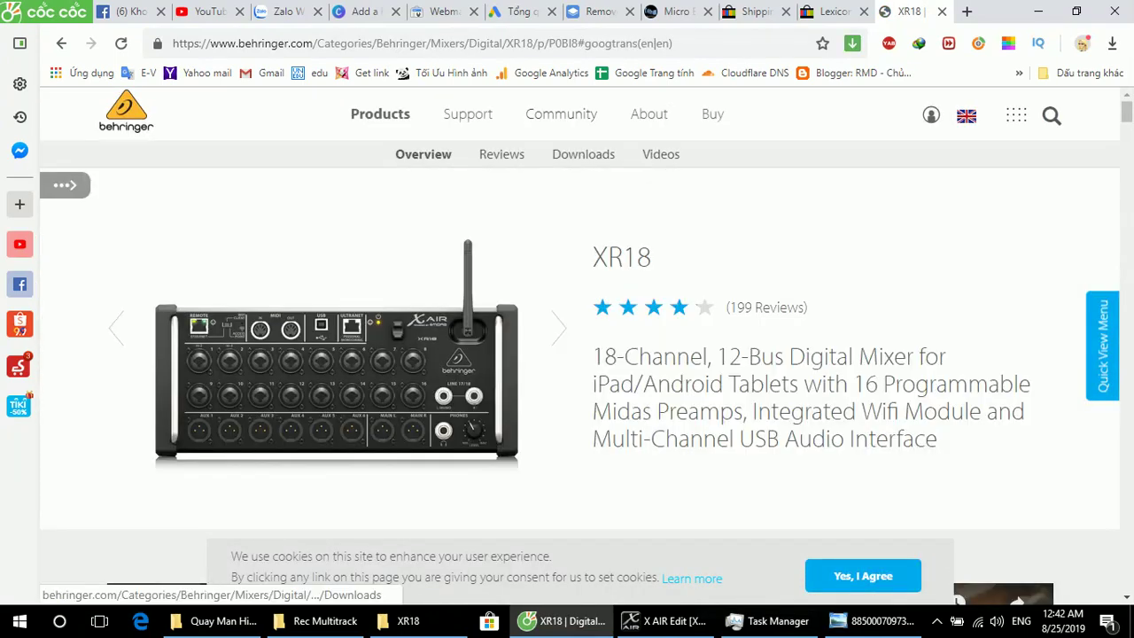
Open the XR18 downloads list and find the XR18 Windows-Driver on its second page
{"action": "left_click", "coordinate": [583, 154]}
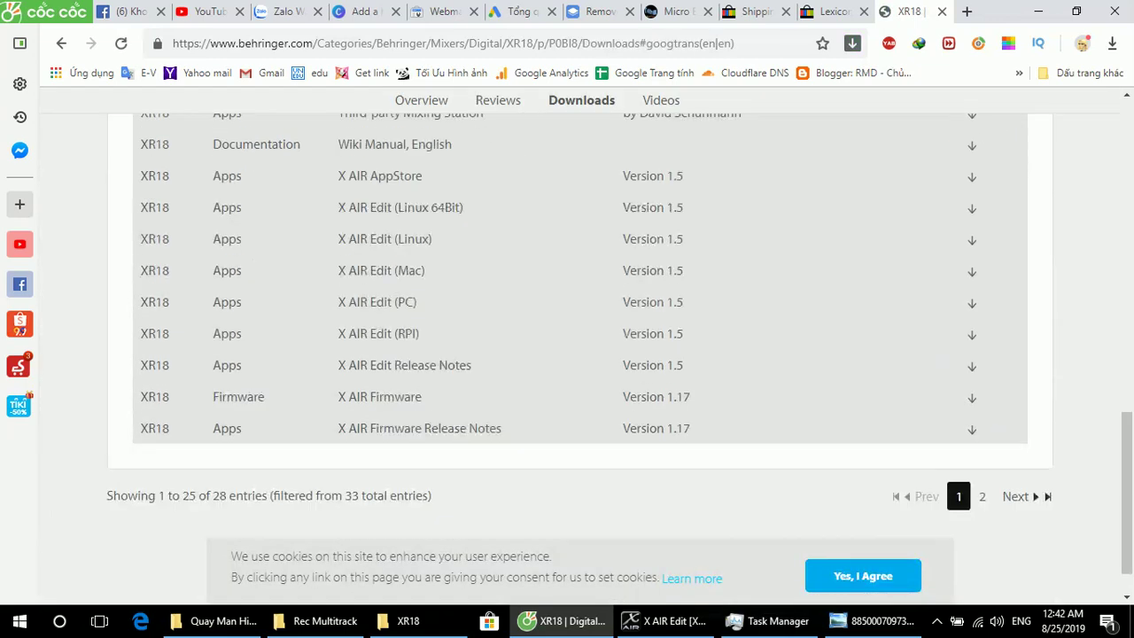
{"action": "left_click", "coordinate": [981, 496]}
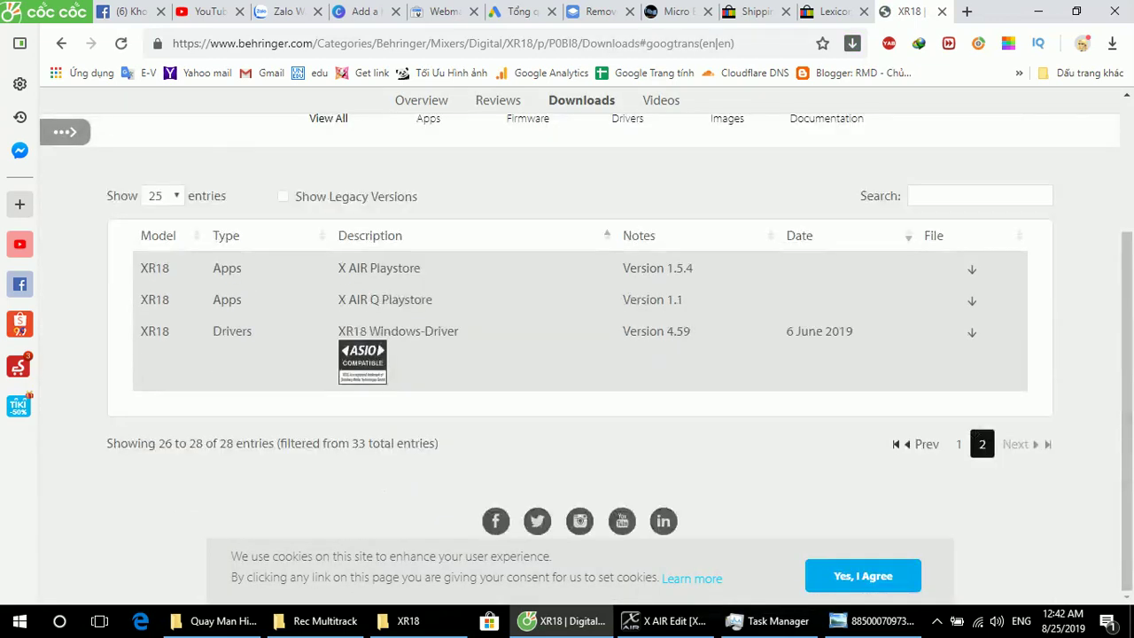
{"action": "scroll", "coordinate": [579, 354], "scroll_direction": "down", "scroll_amount": 2}
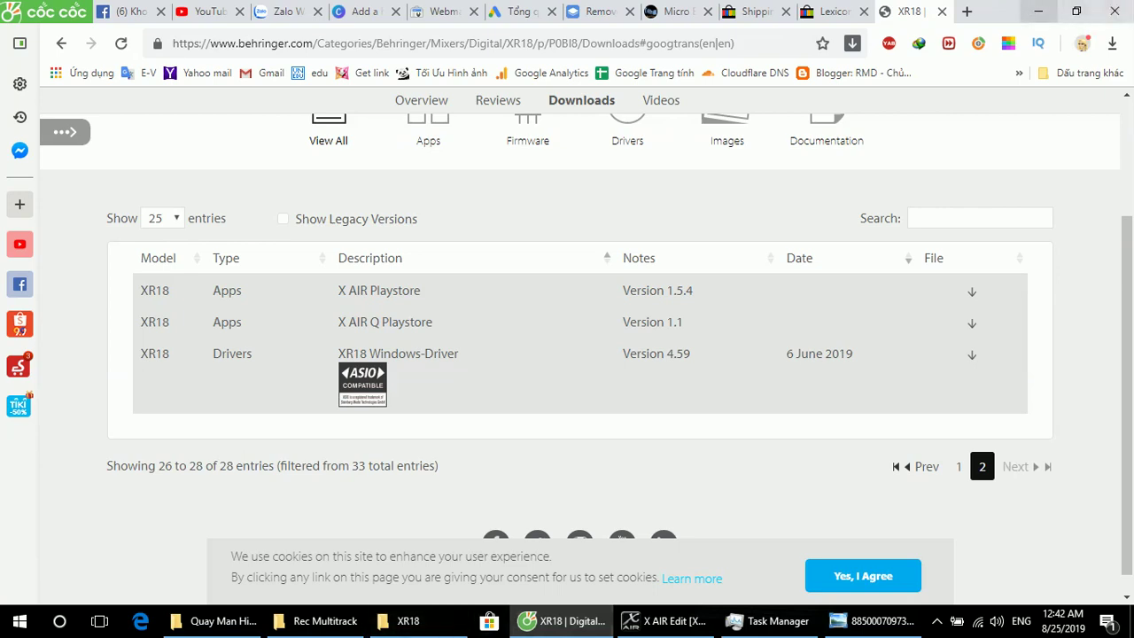
Switch to the desktop and check the available playback devices in the Windows volume control
{"action": "left_click", "coordinate": [1038, 11]}
{"action": "left_click", "coordinate": [997, 621]}
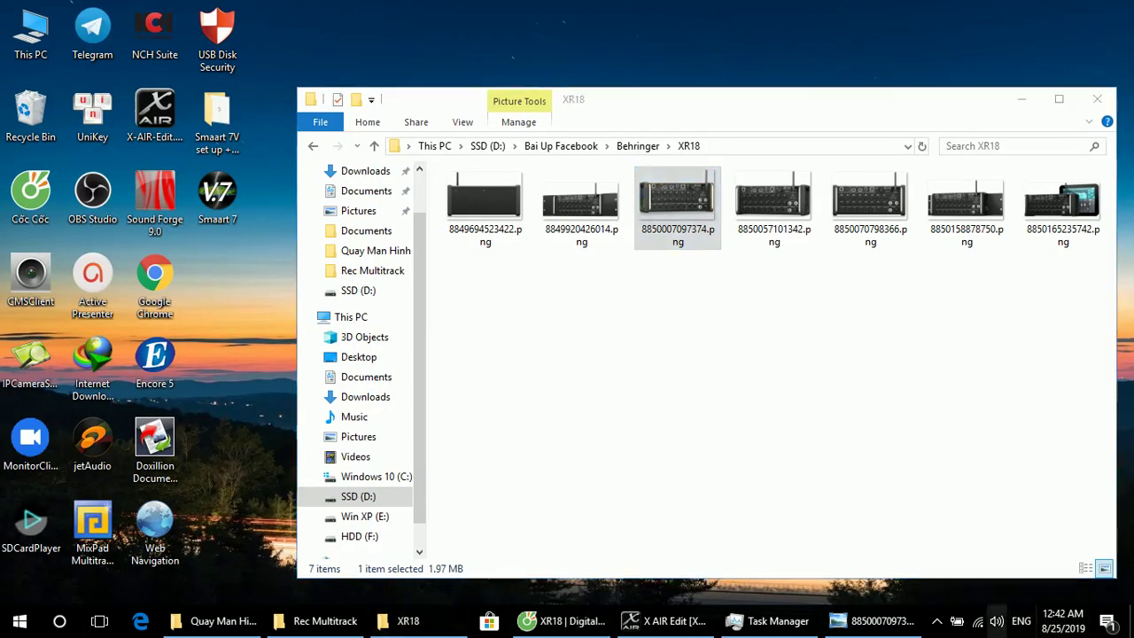
{"action": "left_click", "coordinate": [923, 540]}
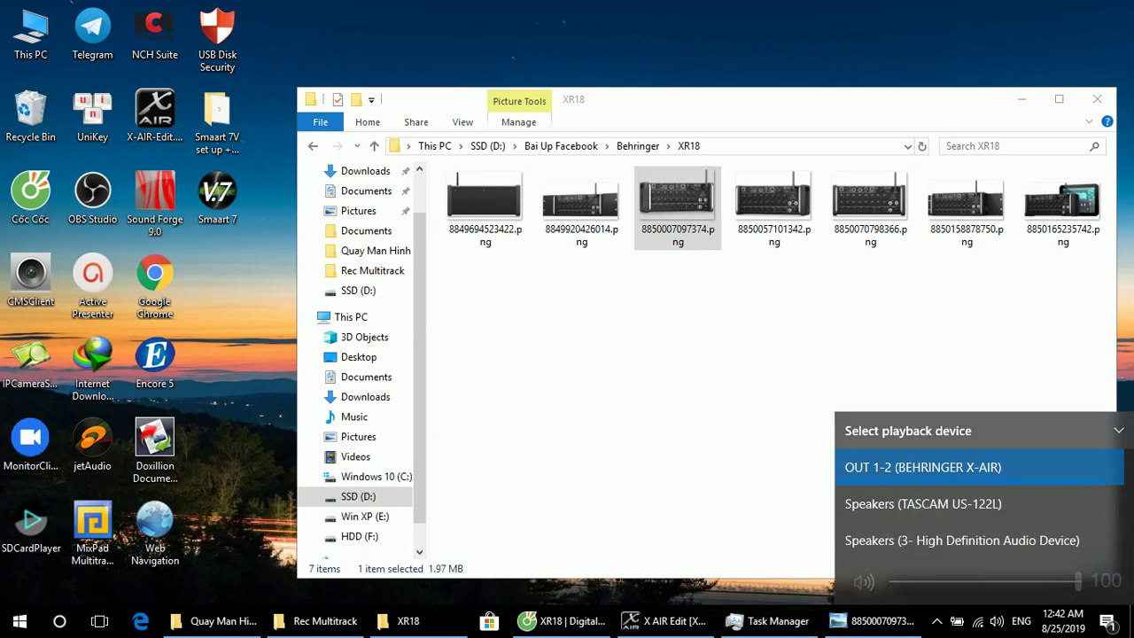
{"action": "left_click", "coordinate": [922, 430]}
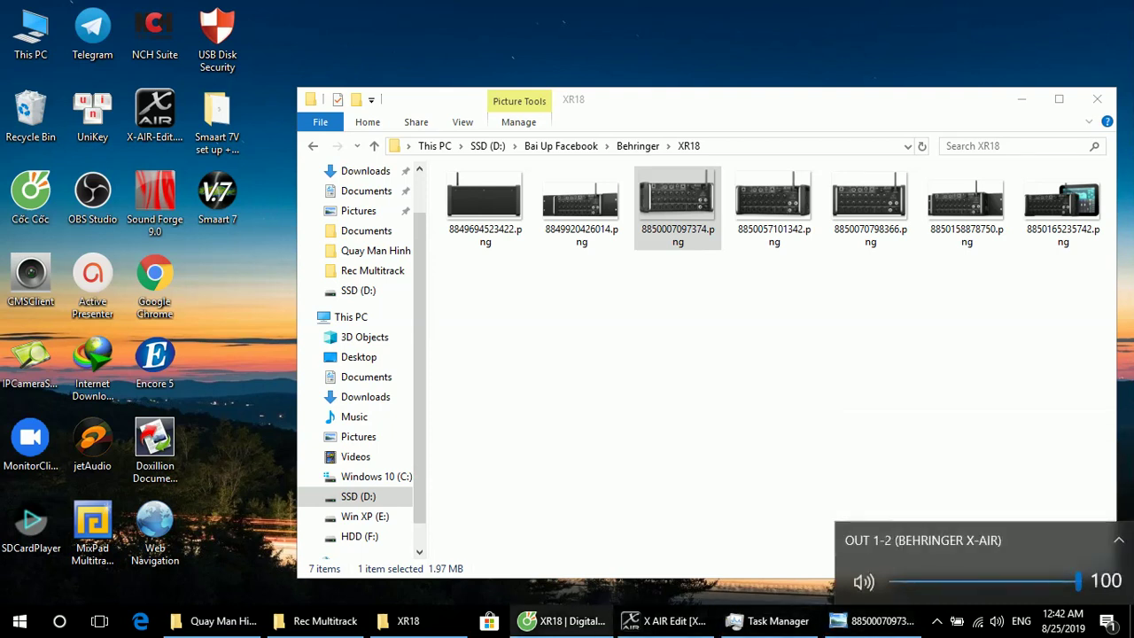
{"action": "left_click", "coordinate": [562, 620]}
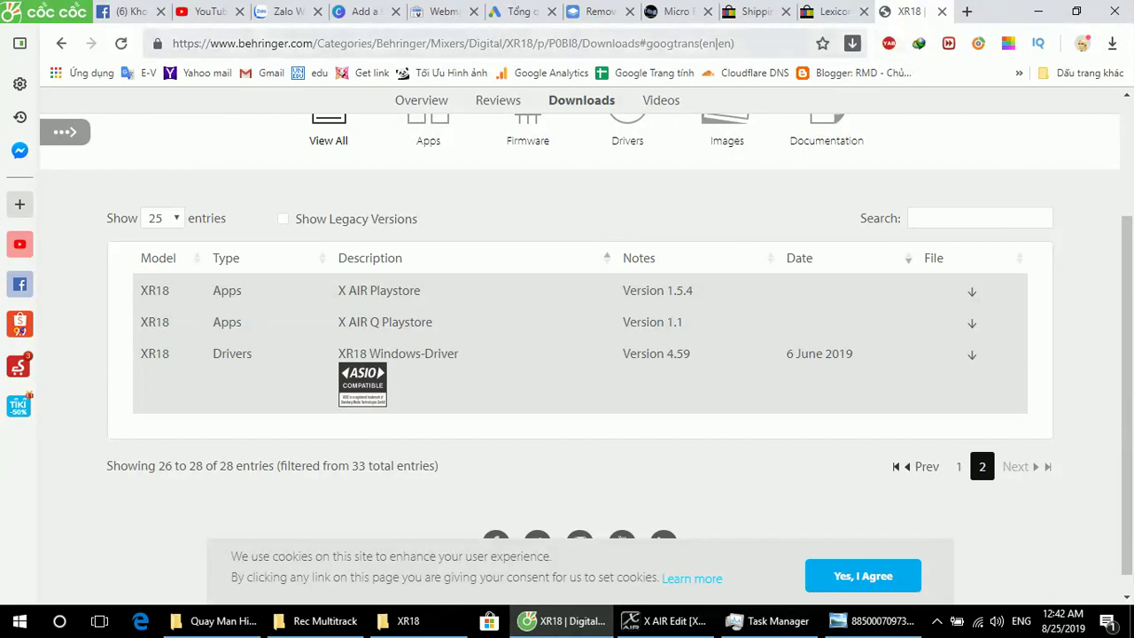
{"action": "left_click", "coordinate": [453, 43]}
{"action": "type", "text": "a"}
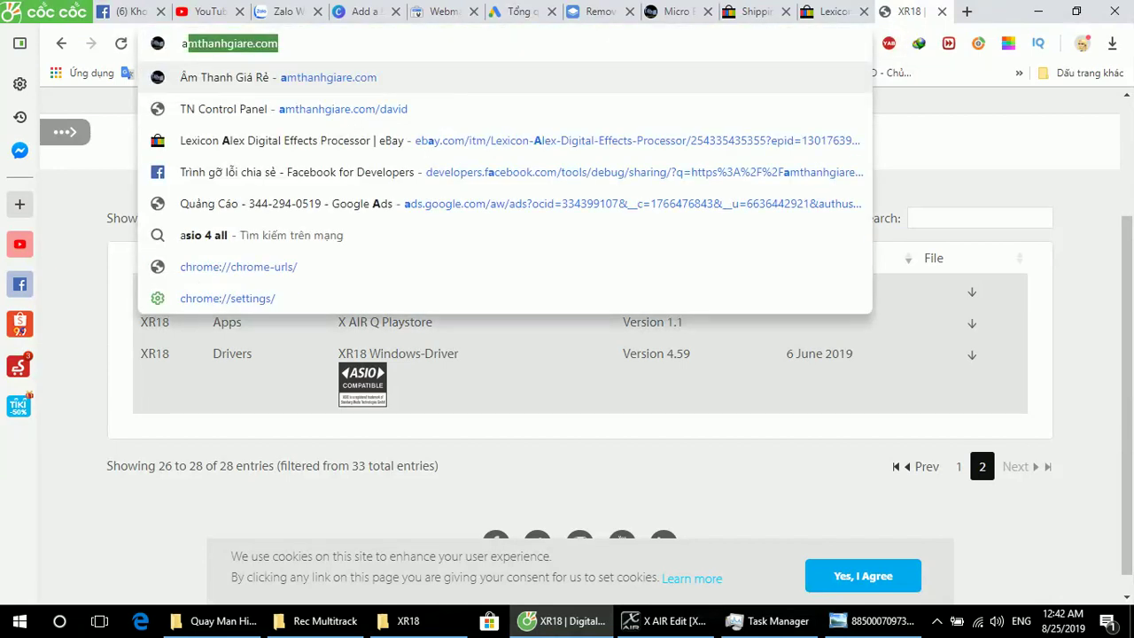
{"action": "type", "text": "sio"}
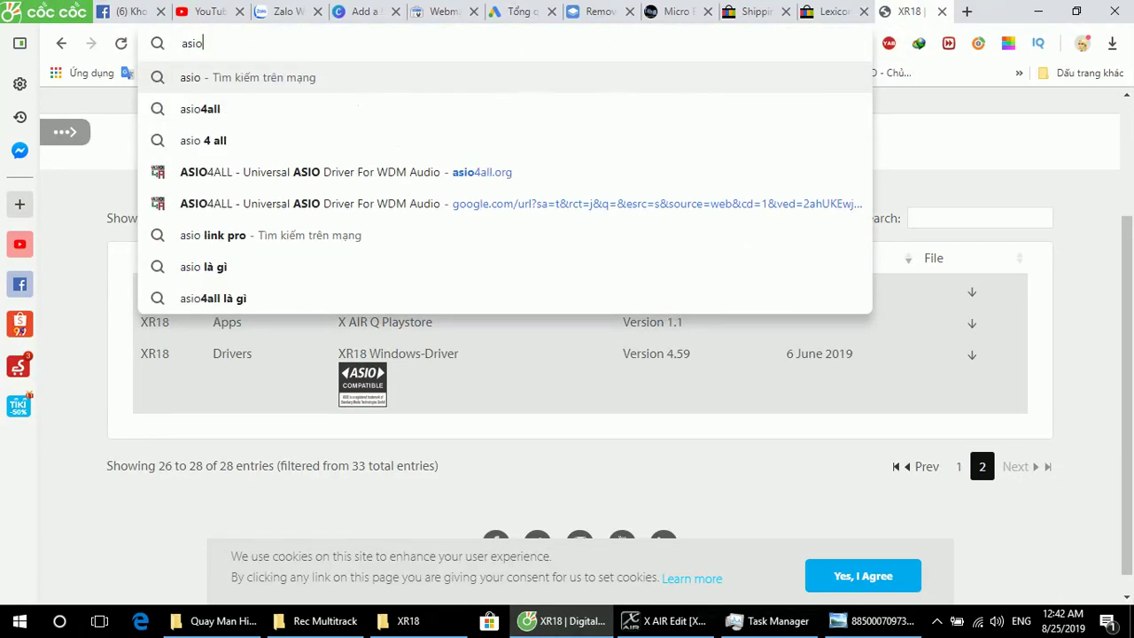
{"action": "type", "text": " 4"}
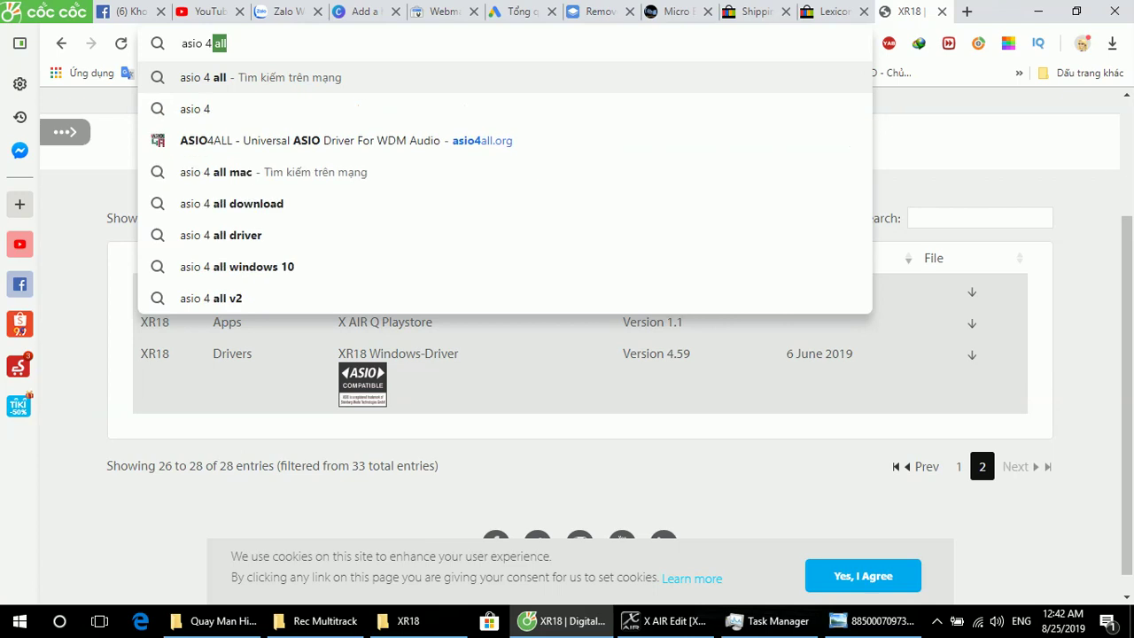
{"action": "type", "text": " all"}
{"action": "key", "text": "Return"}
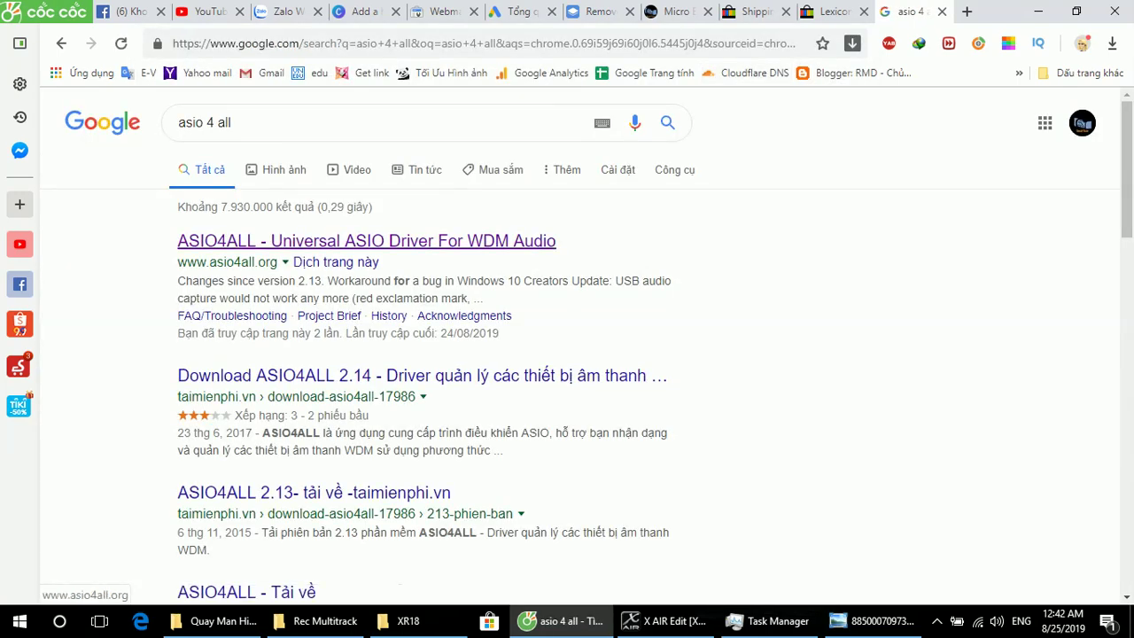
{"action": "left_click", "coordinate": [366, 241]}
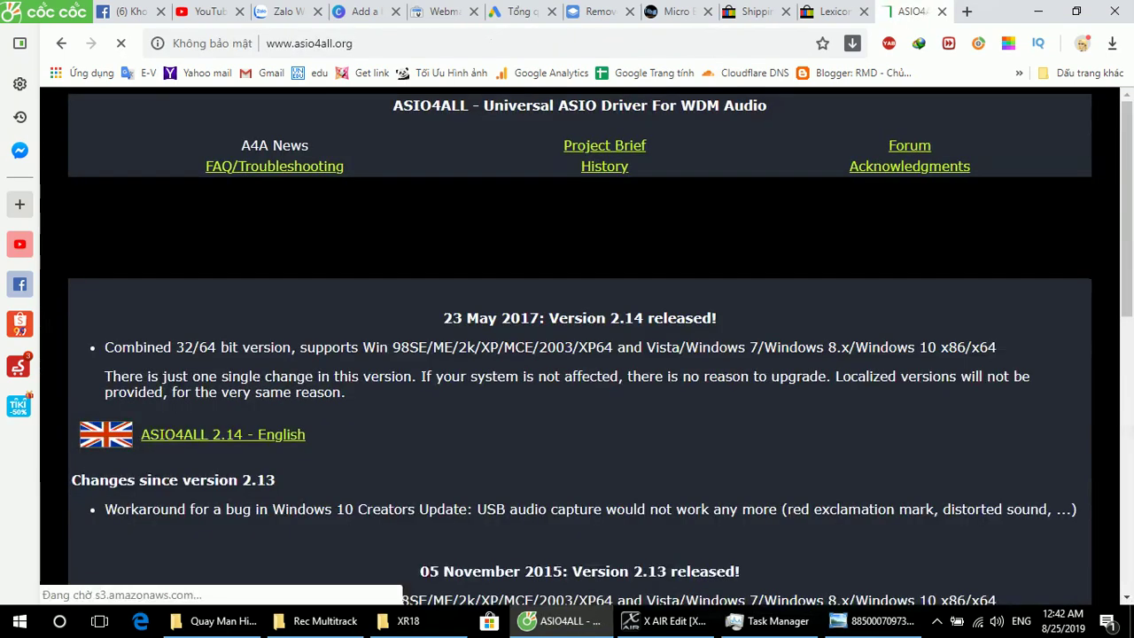
Look through the ASIO4ALL download links for versions 2.14 and 2.13, then minimize the browser
{"action": "scroll", "coordinate": [294, 202], "scroll_direction": "down", "scroll_amount": 6}
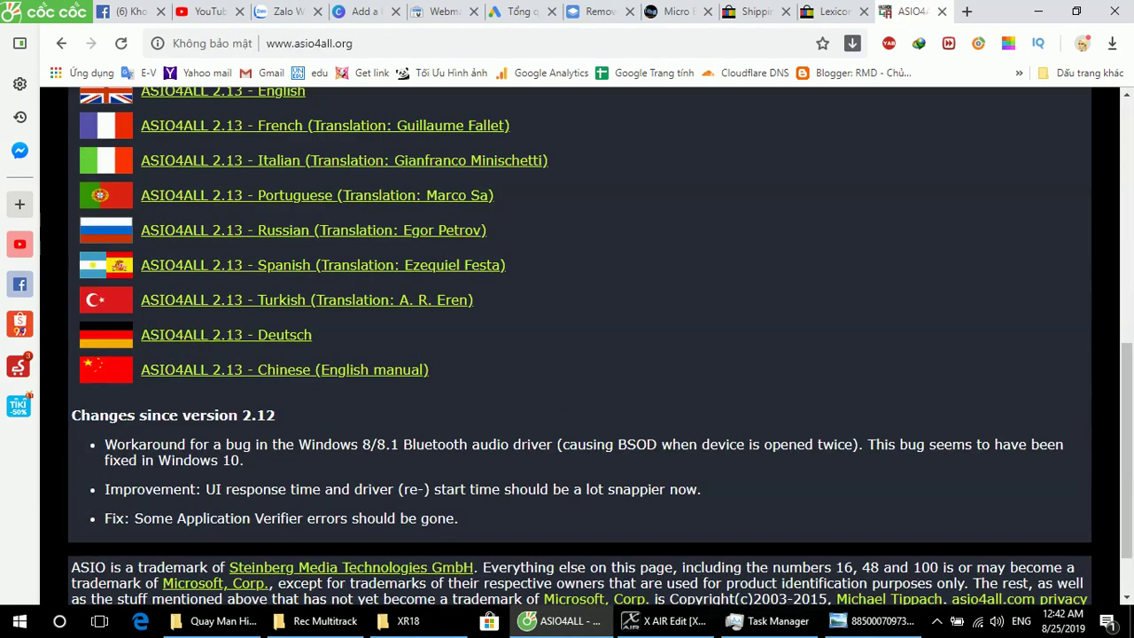
{"action": "scroll", "coordinate": [567, 345], "scroll_direction": "up", "scroll_amount": 3}
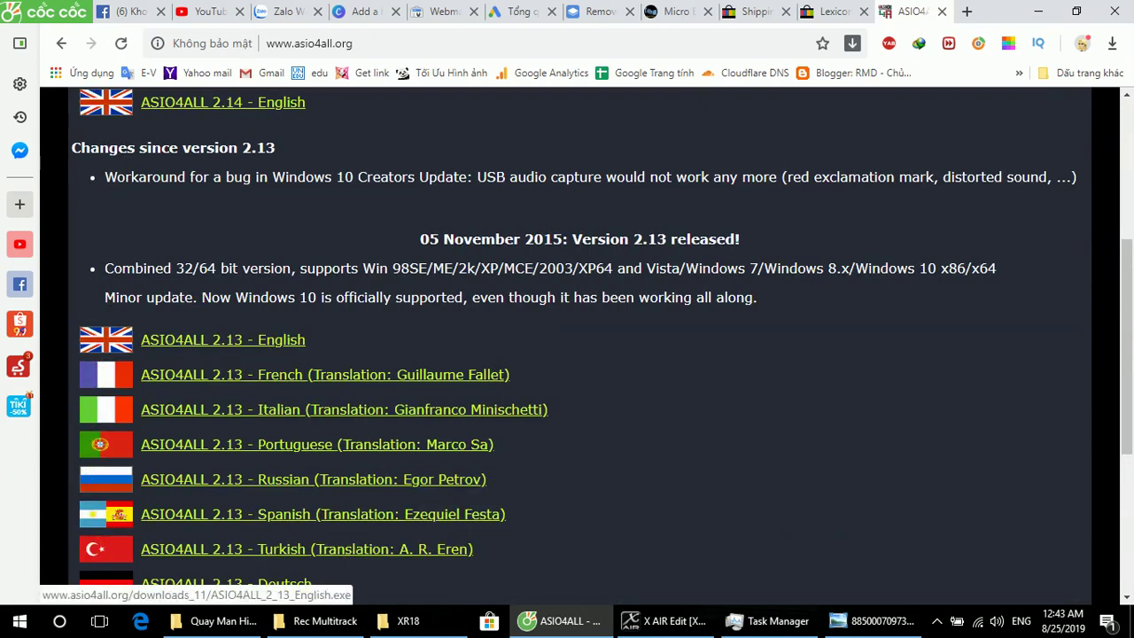
{"action": "left_click", "coordinate": [1038, 11]}
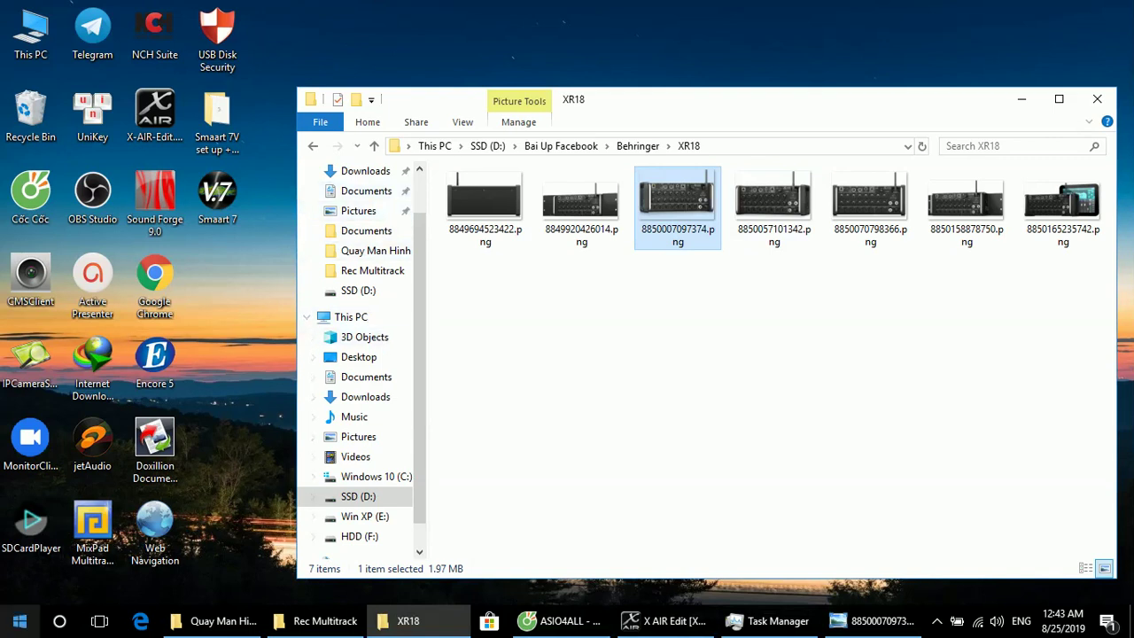
Open ASIO4ALL v2 Off-Line Settings to view its WDM device list, then close it and minimize the XR18 folder window
{"action": "left_click", "coordinate": [20, 621]}
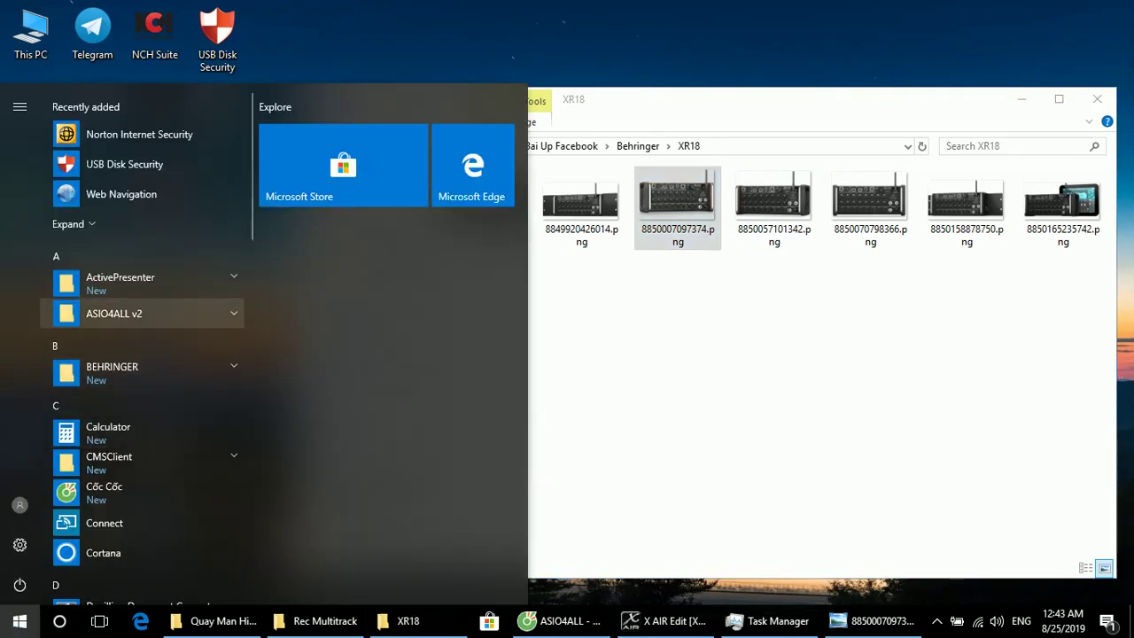
{"action": "left_click", "coordinate": [133, 313]}
{"action": "left_click", "coordinate": [158, 373]}
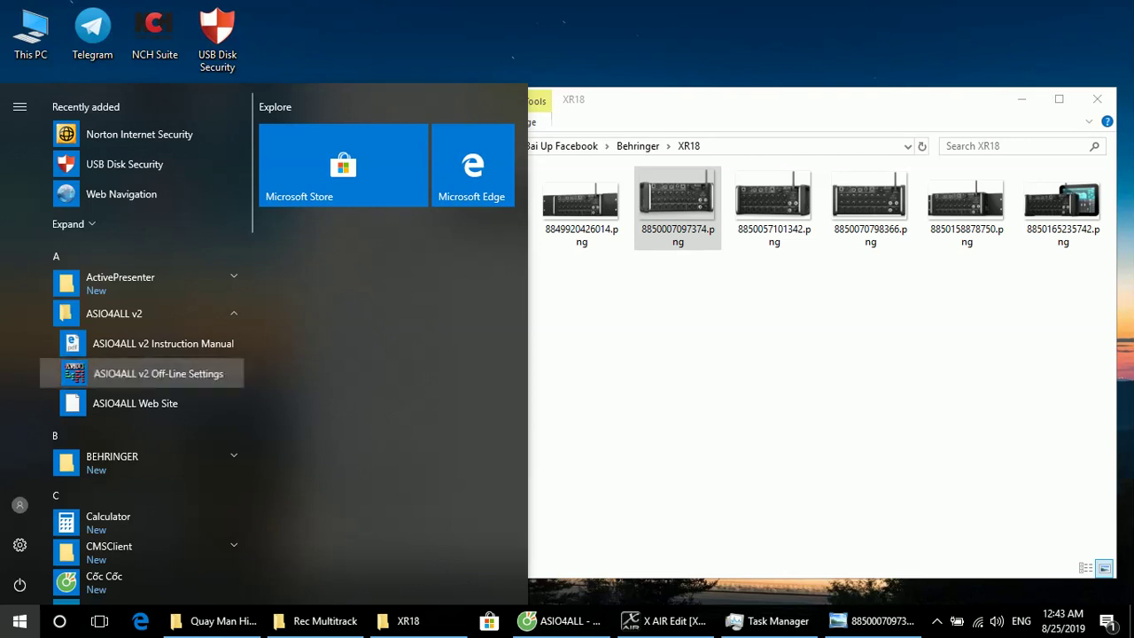
{"action": "left_click", "coordinate": [159, 373]}
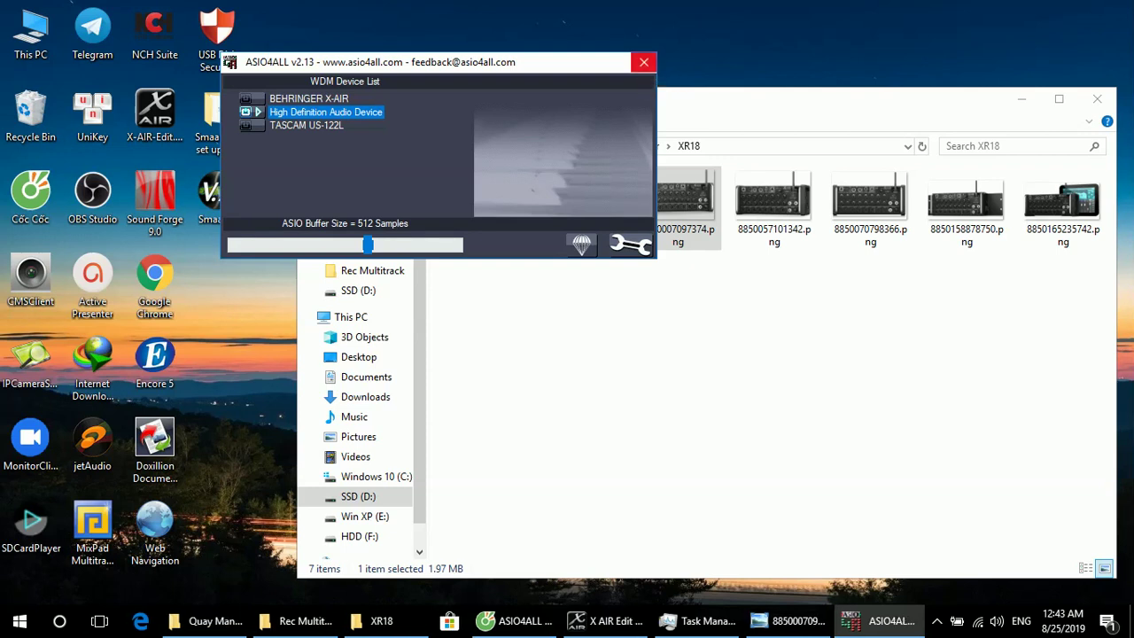
{"action": "left_click", "coordinate": [643, 62]}
{"action": "left_click", "coordinate": [692, 264]}
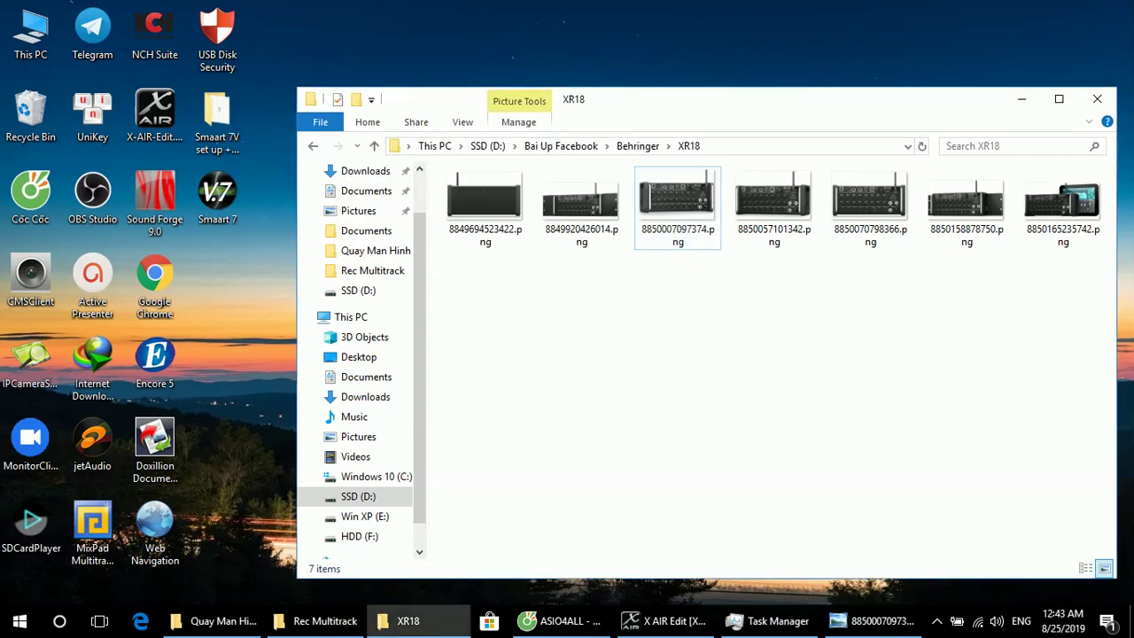
{"action": "left_click", "coordinate": [1022, 99]}
{"action": "right_click", "coordinate": [509, 187]}
{"action": "left_click", "coordinate": [550, 233]}
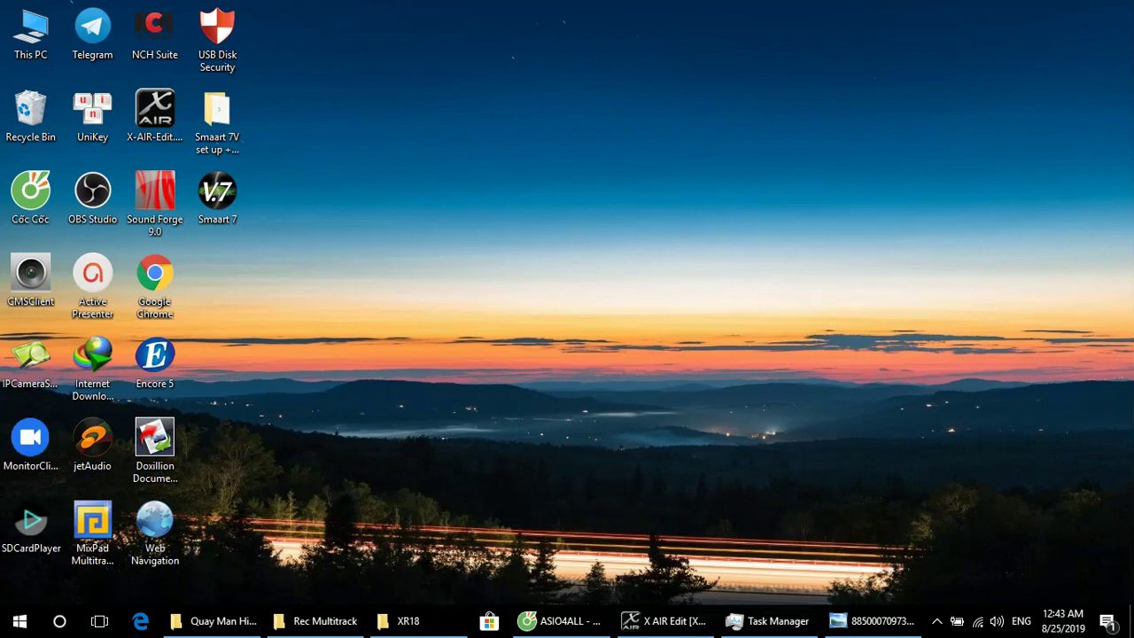
{"action": "right_click", "coordinate": [525, 268]}
{"action": "left_click", "coordinate": [567, 316]}
{"action": "right_click", "coordinate": [539, 237]}
{"action": "left_click", "coordinate": [576, 286]}
{"action": "right_click", "coordinate": [508, 201]}
{"action": "left_click", "coordinate": [552, 250]}
{"action": "right_click", "coordinate": [522, 208]}
{"action": "left_click", "coordinate": [567, 256]}
{"action": "right_click", "coordinate": [479, 160]}
{"action": "left_click", "coordinate": [531, 206]}
{"action": "right_click", "coordinate": [518, 179]}
{"action": "left_click", "coordinate": [562, 227]}
{"action": "right_click", "coordinate": [519, 232]}
{"action": "left_click", "coordinate": [567, 280]}
{"action": "right_click", "coordinate": [521, 209]}
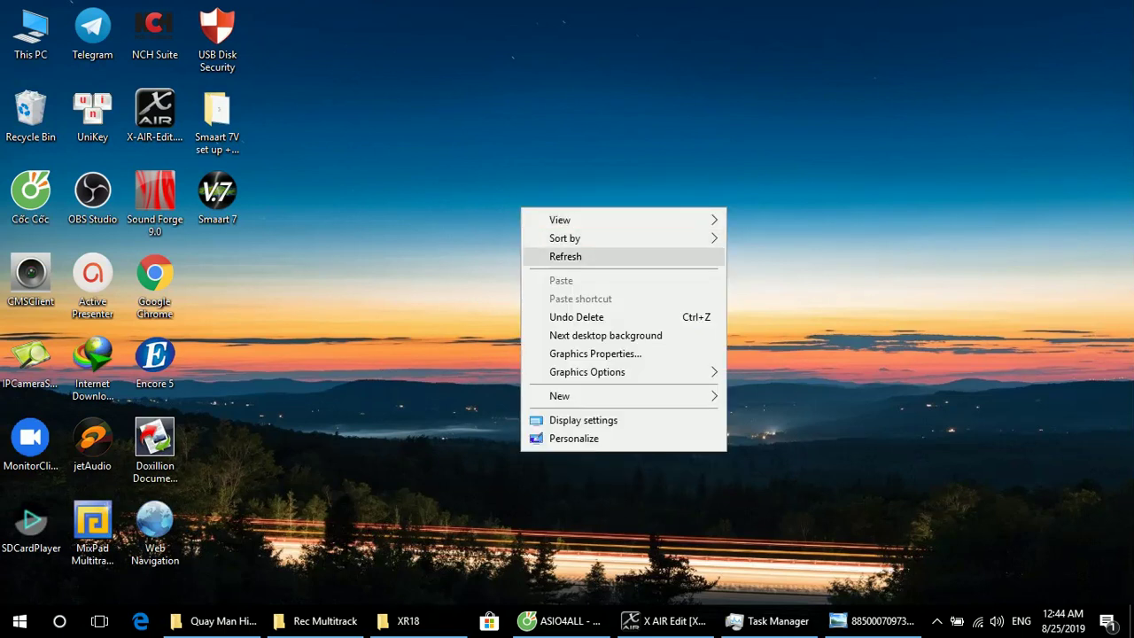
{"action": "left_click", "coordinate": [567, 256]}
{"action": "right_click", "coordinate": [519, 195]}
{"action": "left_click", "coordinate": [567, 241]}
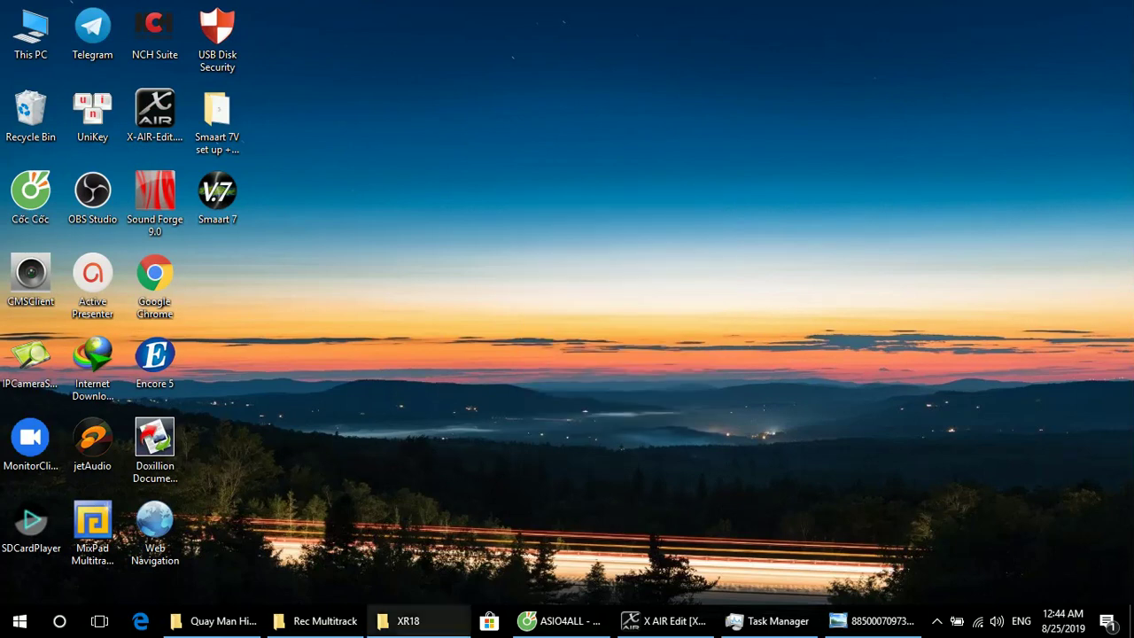
Return to the ASIO4ALL page in the browser and select its web address
{"action": "left_click", "coordinate": [563, 620]}
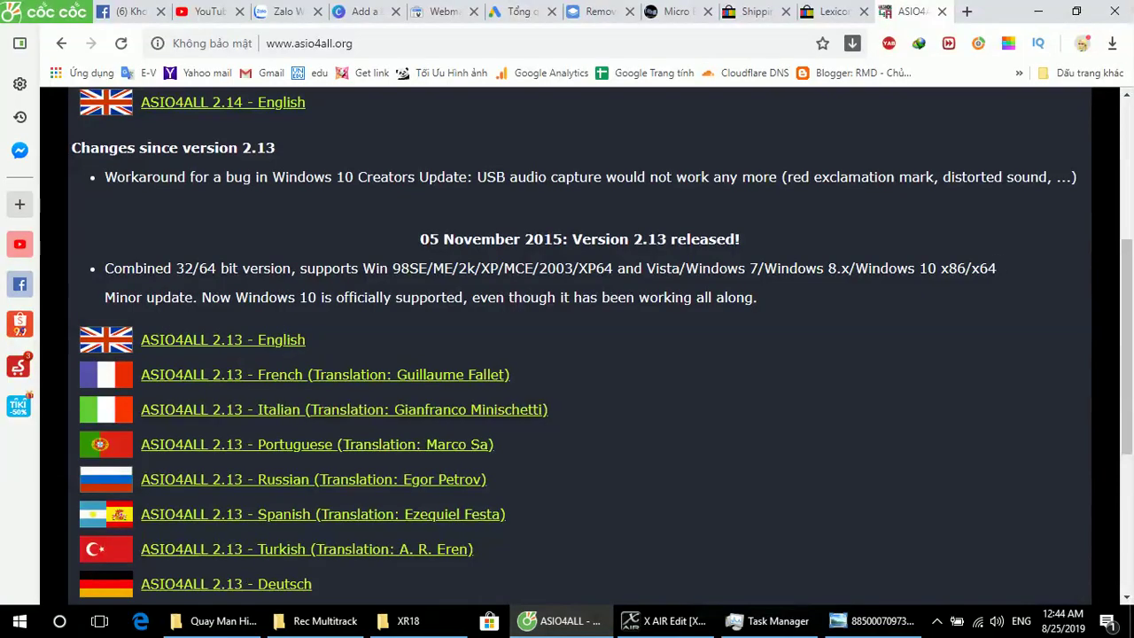
{"action": "left_click", "coordinate": [310, 43]}
{"action": "left_click", "coordinate": [564, 620]}
{"action": "left_click", "coordinate": [564, 620]}
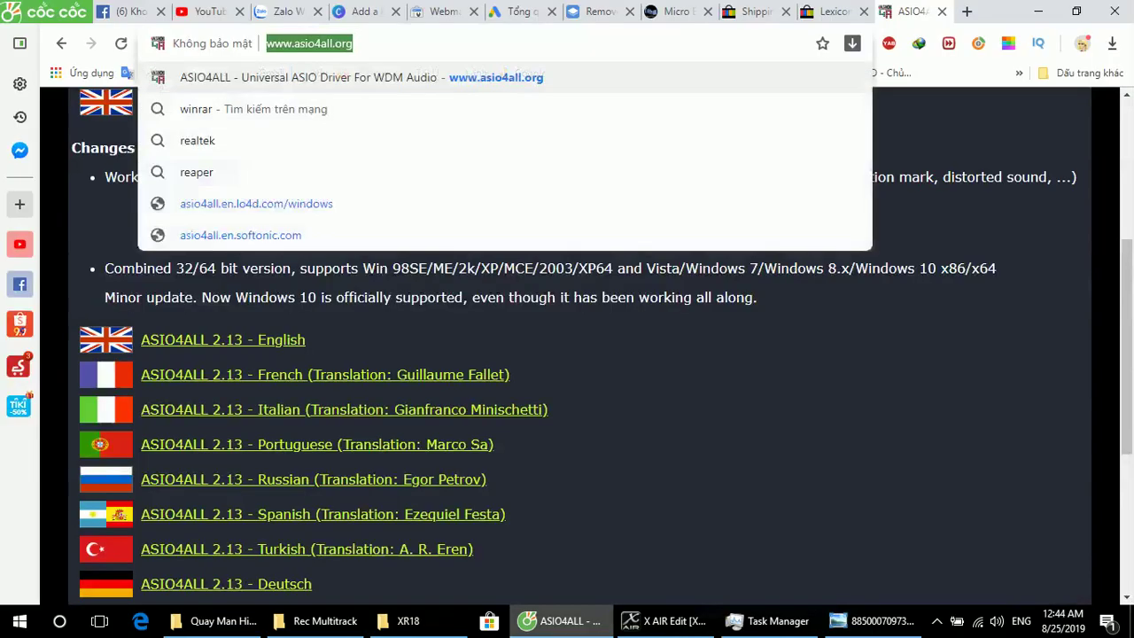
Search the web for "mixpad multitrack" and open the MixPad Multitrack Recording Software page on the NCH Software site
{"action": "type", "text": "mix"}
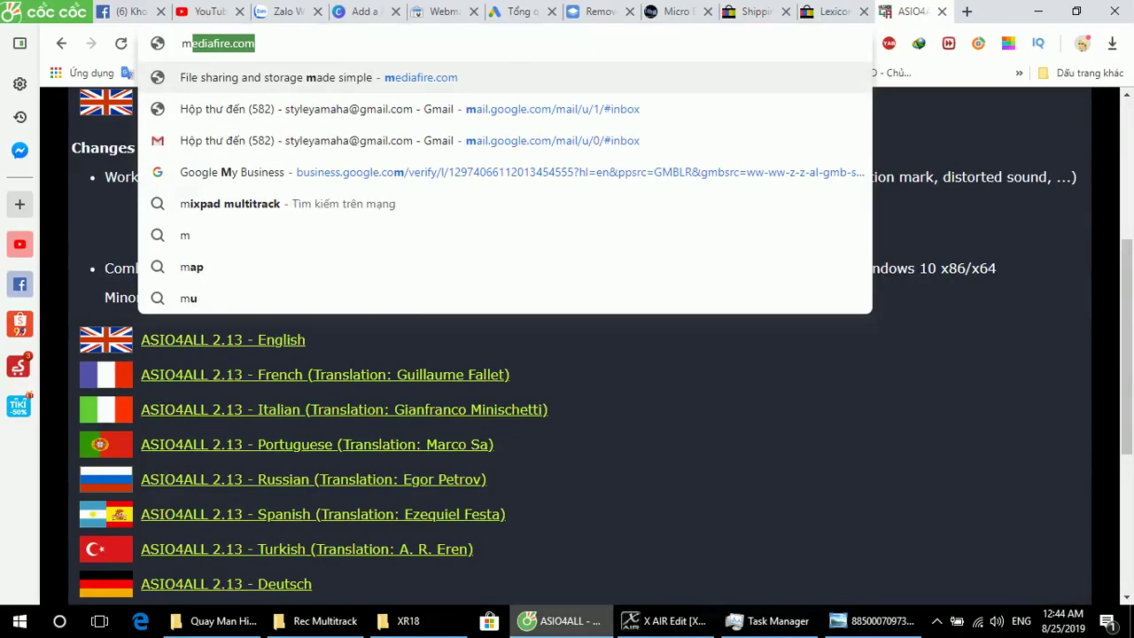
{"action": "key", "text": "Delete"}
{"action": "type", "text": "pa"}
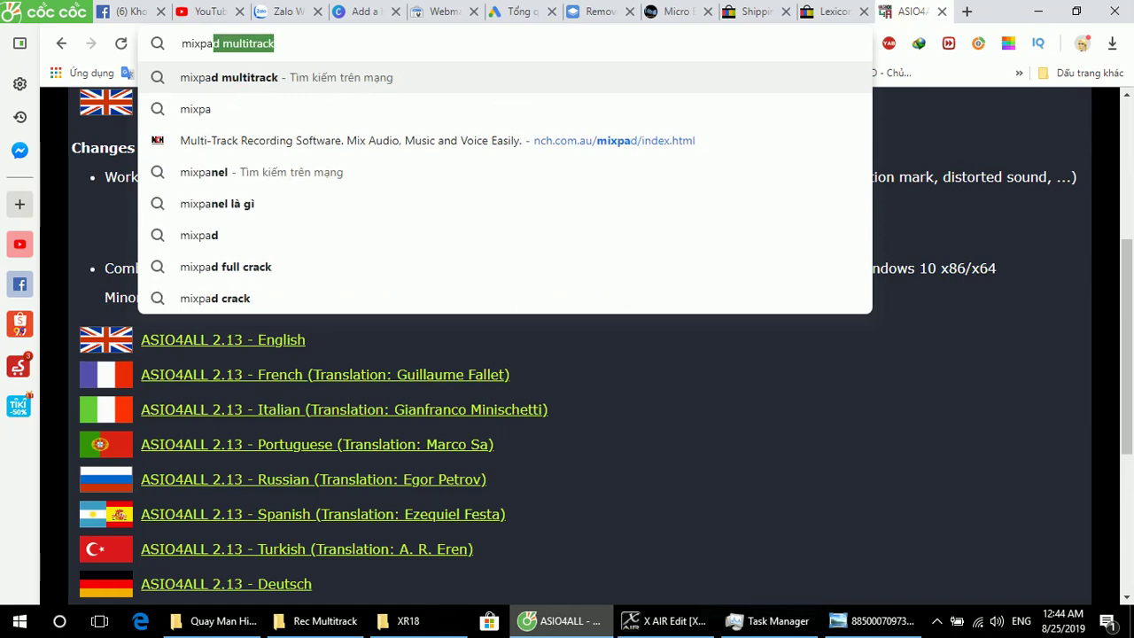
{"action": "key", "text": "Right"}
{"action": "key", "text": "Return"}
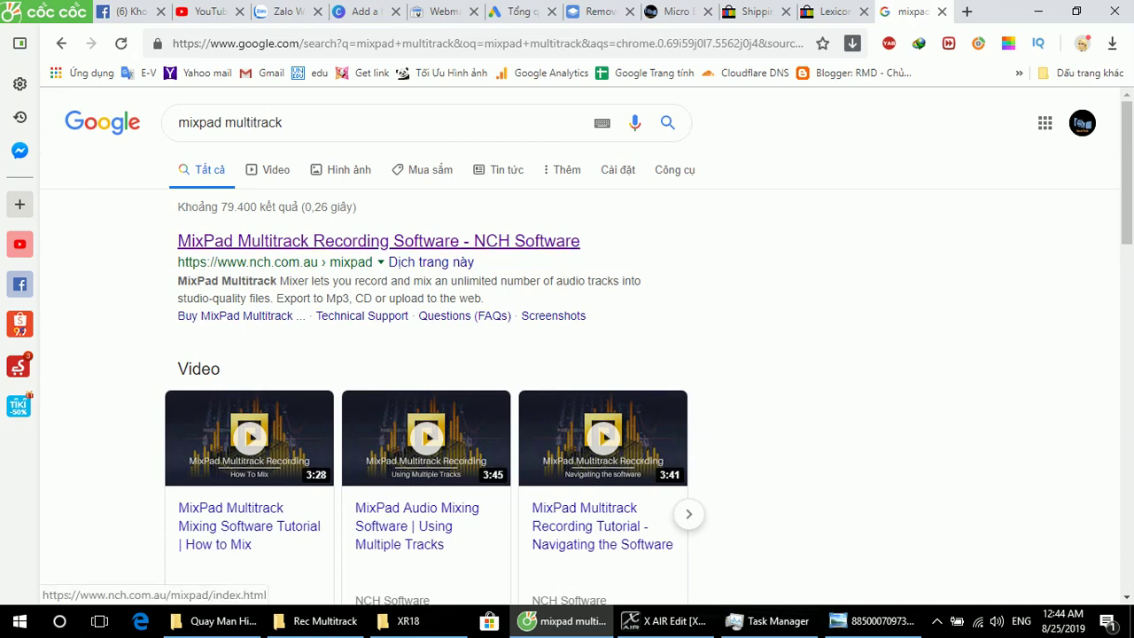
{"action": "left_click", "coordinate": [378, 241]}
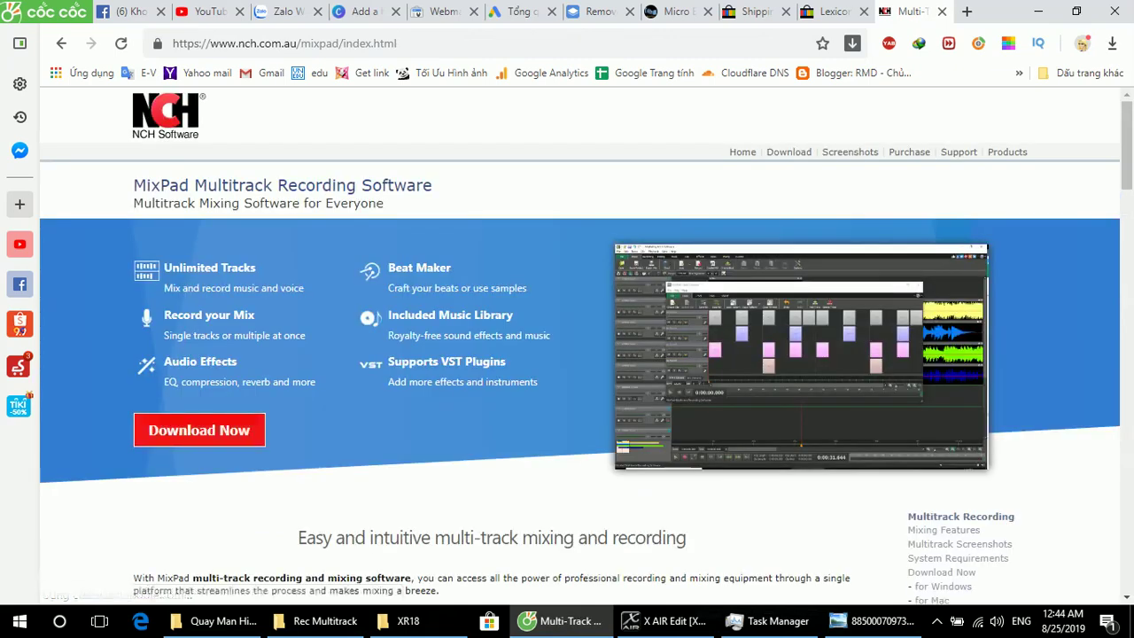
Look over the MixPad page with its features and download links, and minimize the browser
{"action": "scroll", "coordinate": [204, 435], "scroll_direction": "down", "scroll_amount": 2}
{"action": "scroll", "coordinate": [296, 574], "scroll_direction": "down", "scroll_amount": 1}
{"action": "scroll", "coordinate": [296, 574], "scroll_direction": "up", "scroll_amount": 1}
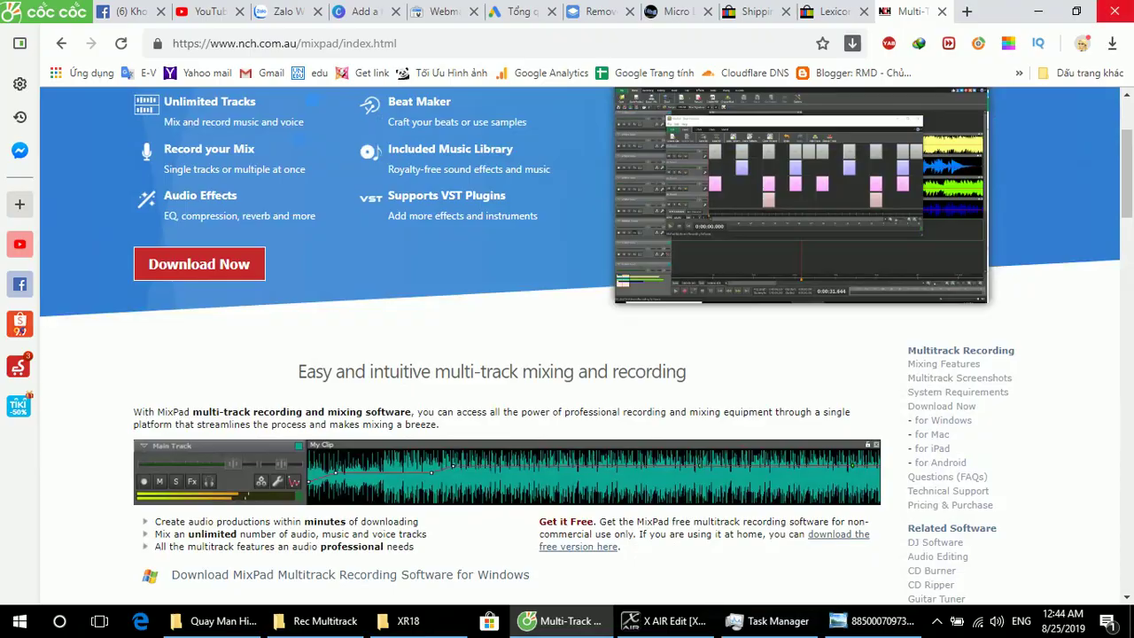
{"action": "left_click", "coordinate": [1039, 10]}
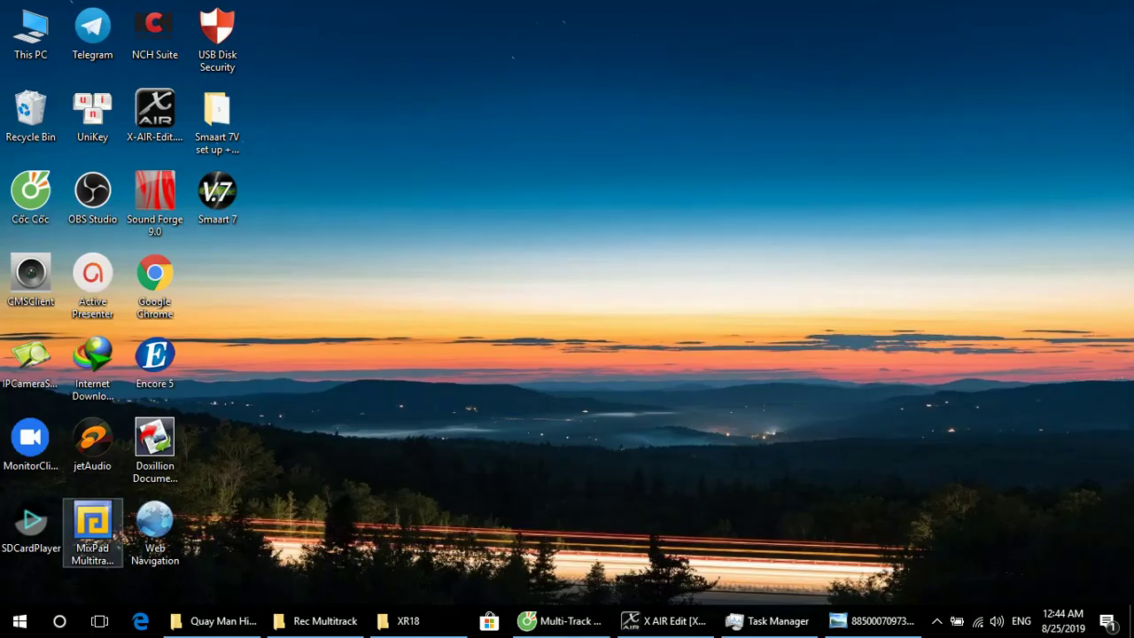
Refresh the desktop, launch MixPad Multitrack Recording Software and look at its project file commands
{"action": "left_click", "coordinate": [93, 523]}
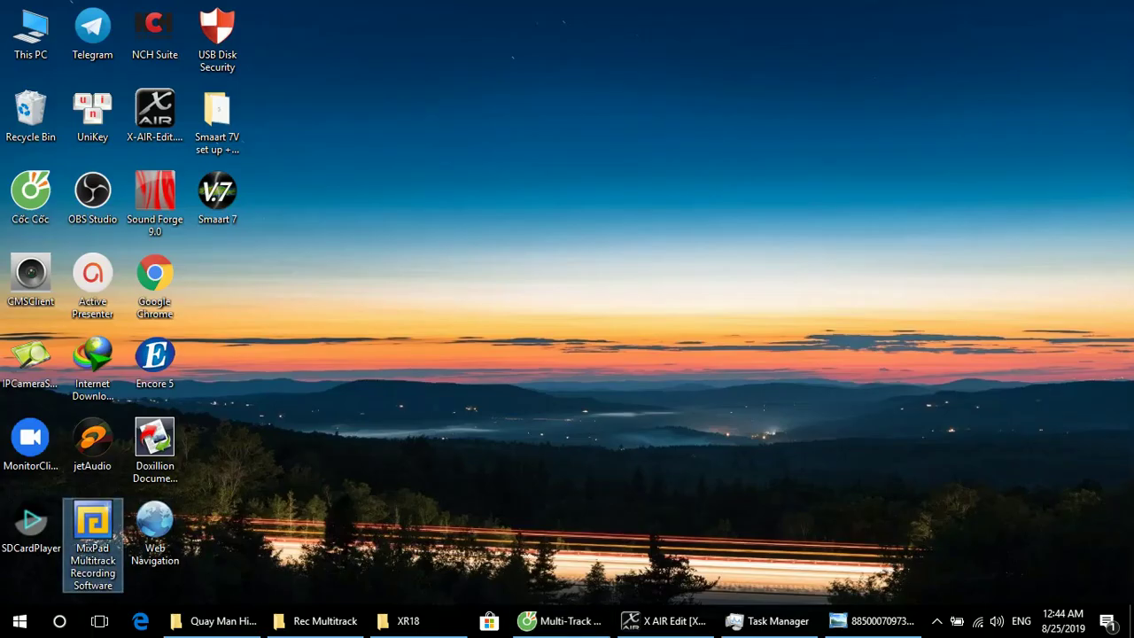
{"action": "right_click", "coordinate": [488, 177]}
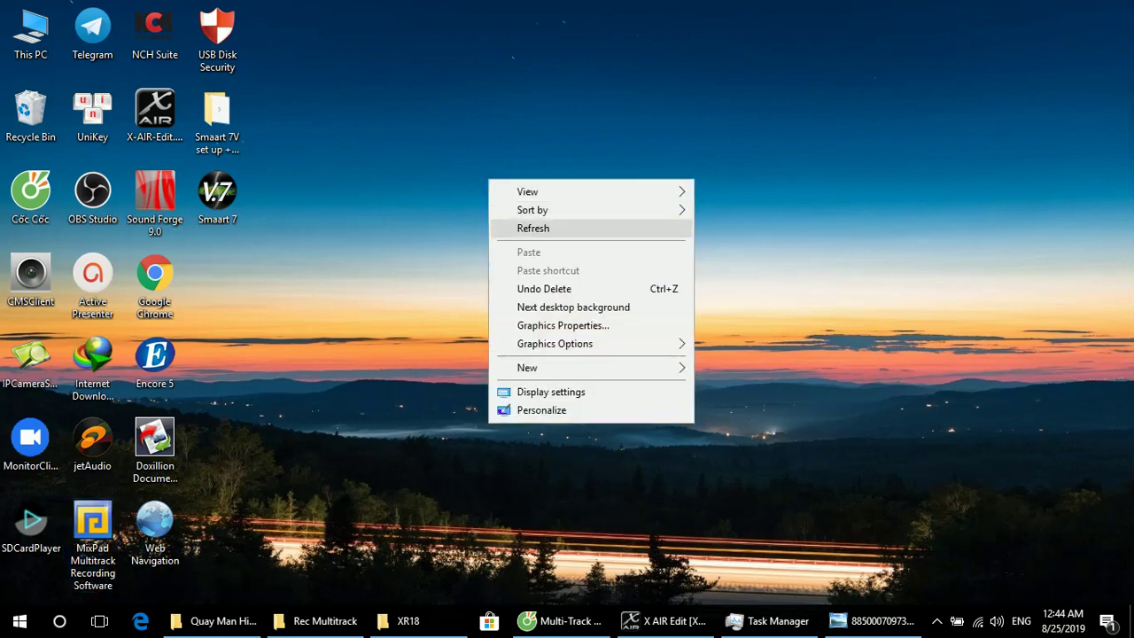
{"action": "left_click", "coordinate": [523, 227]}
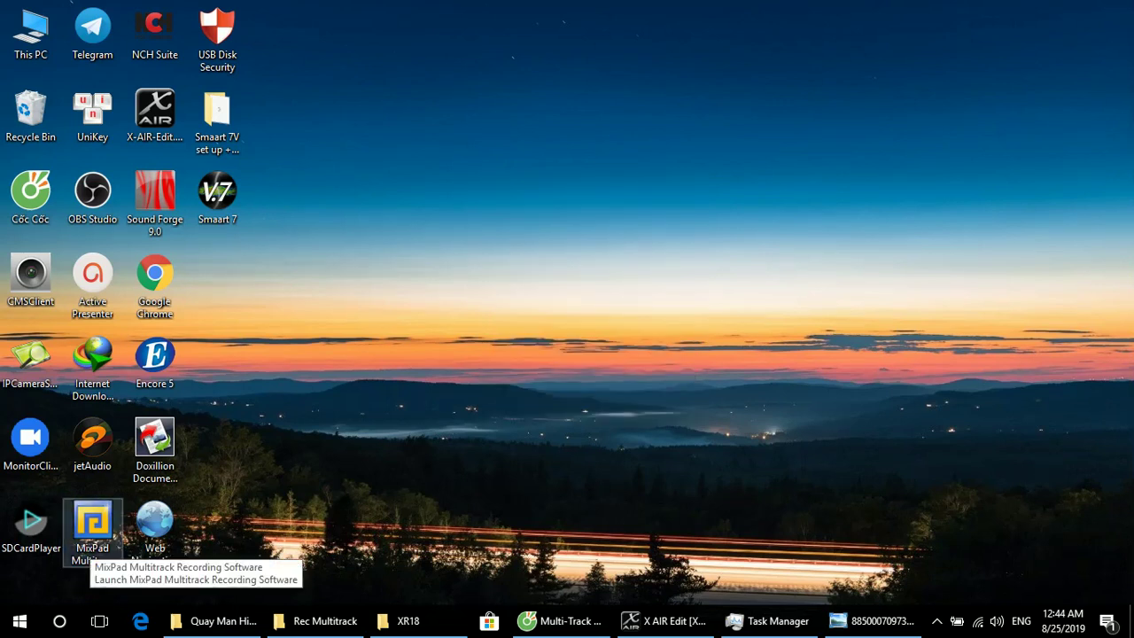
{"action": "double_click", "coordinate": [114, 534]}
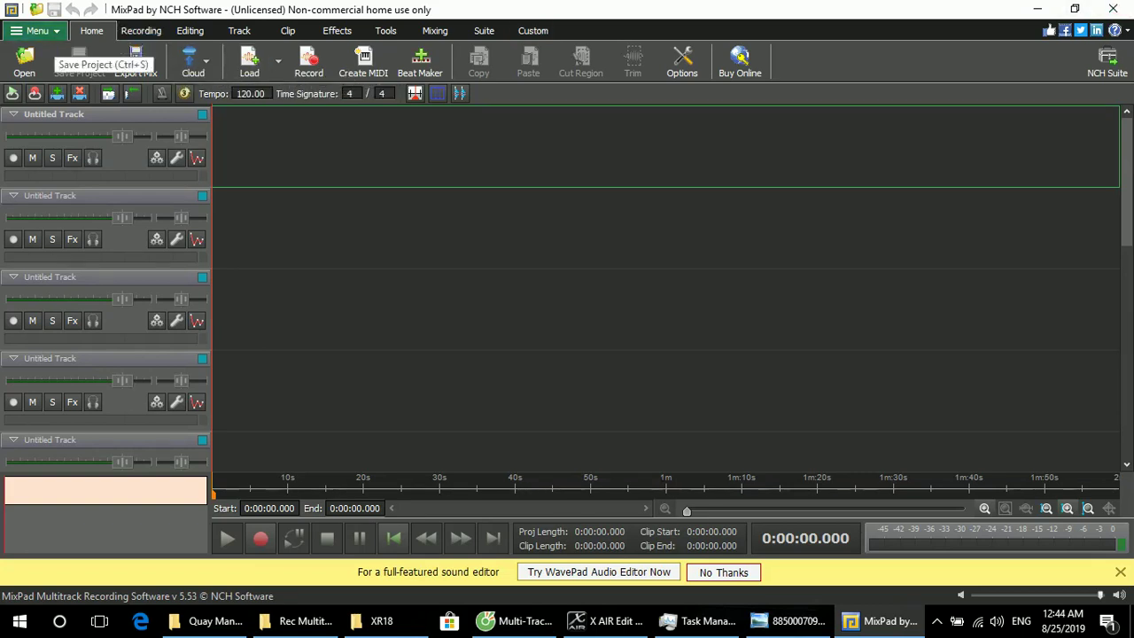
{"action": "left_click", "coordinate": [35, 30]}
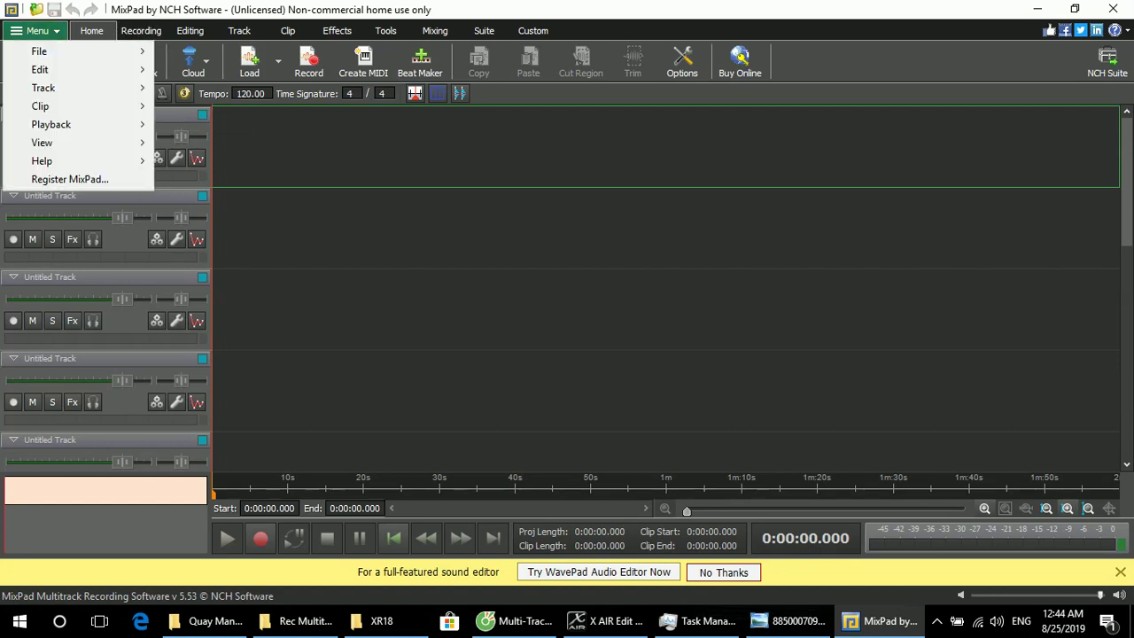
{"action": "mouse_move", "coordinate": [76, 51]}
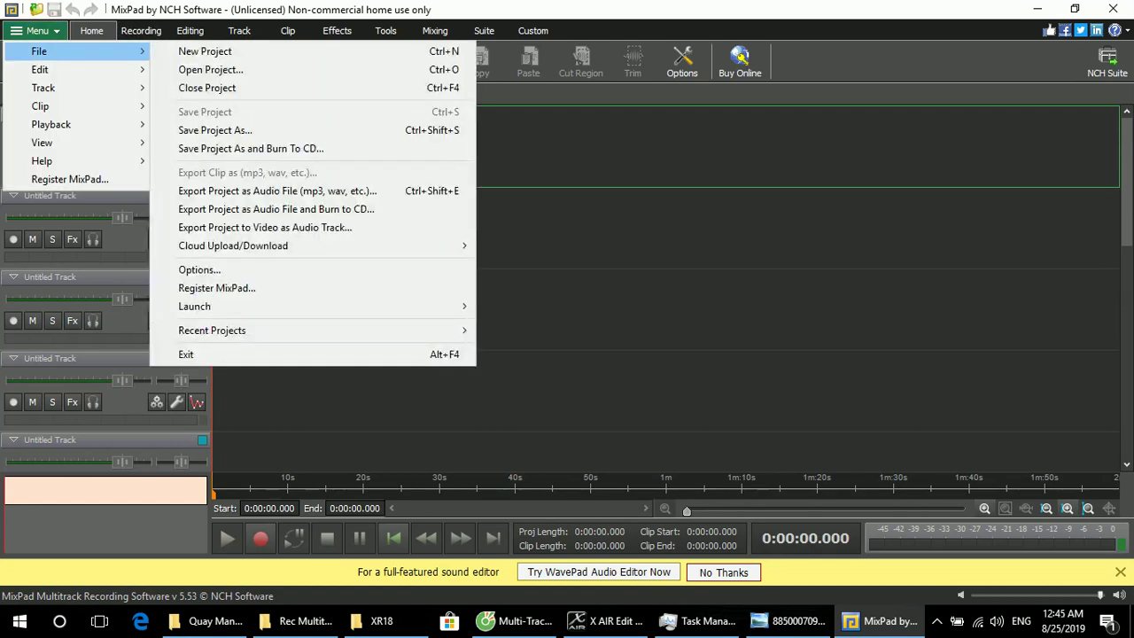
{"action": "mouse_move", "coordinate": [75, 87]}
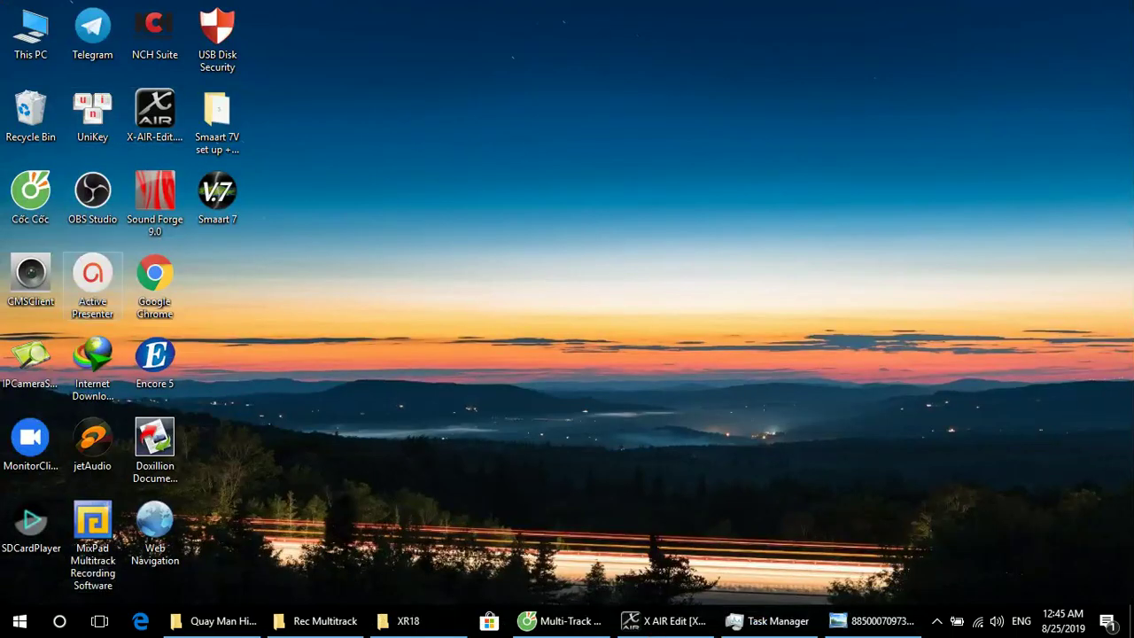
Open the NCH Multitrack.mpdp project from the Rec Multitrack folder
{"action": "left_click", "coordinate": [314, 620]}
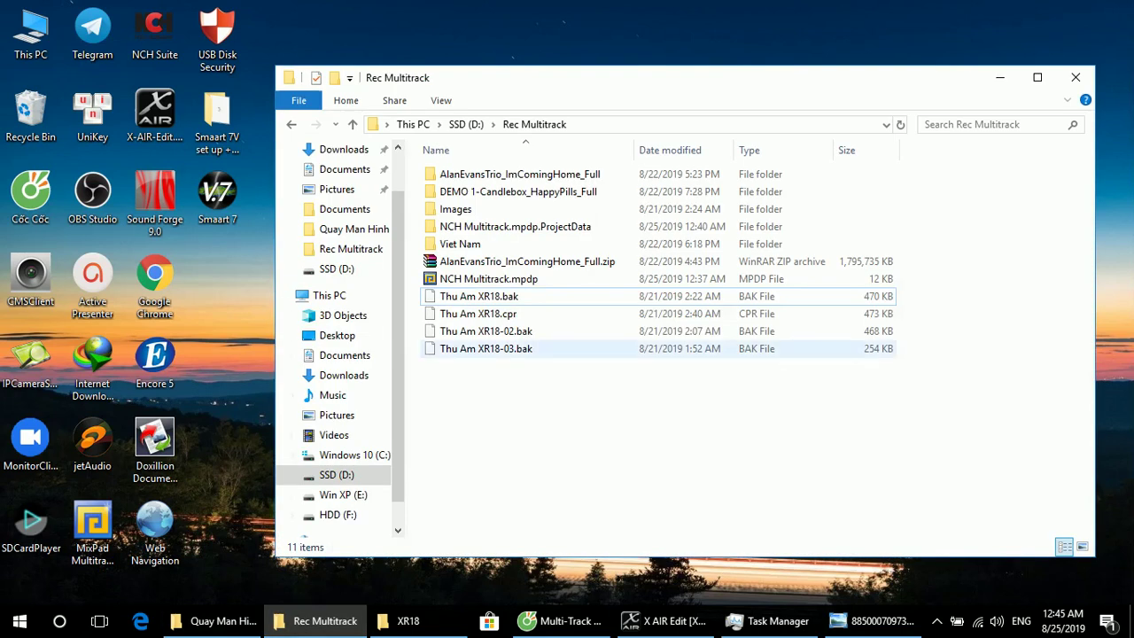
{"action": "left_click", "coordinate": [488, 278]}
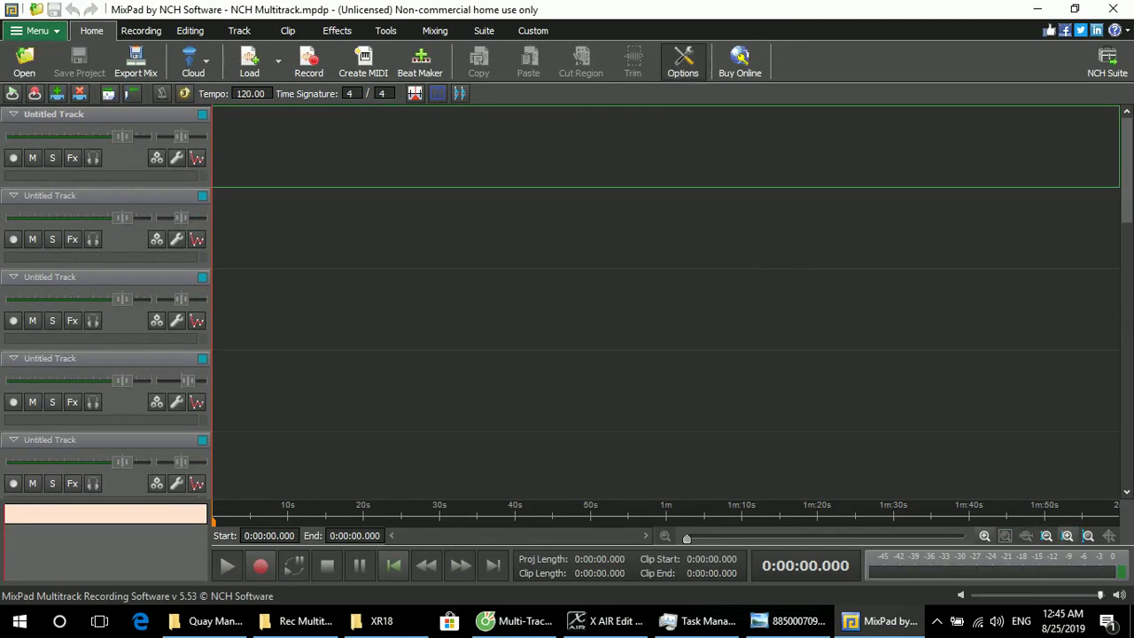
Open the MixPad options and examine the available audio playback devices, including the ASIO and MME entries
{"action": "left_click", "coordinate": [683, 62]}
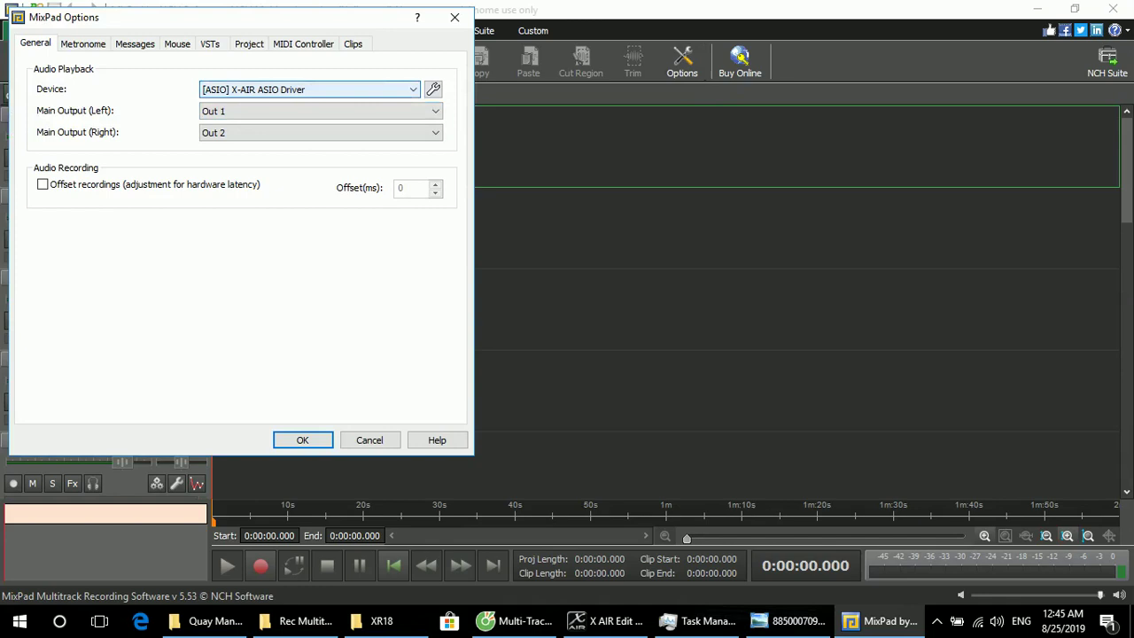
{"action": "left_click", "coordinate": [309, 90]}
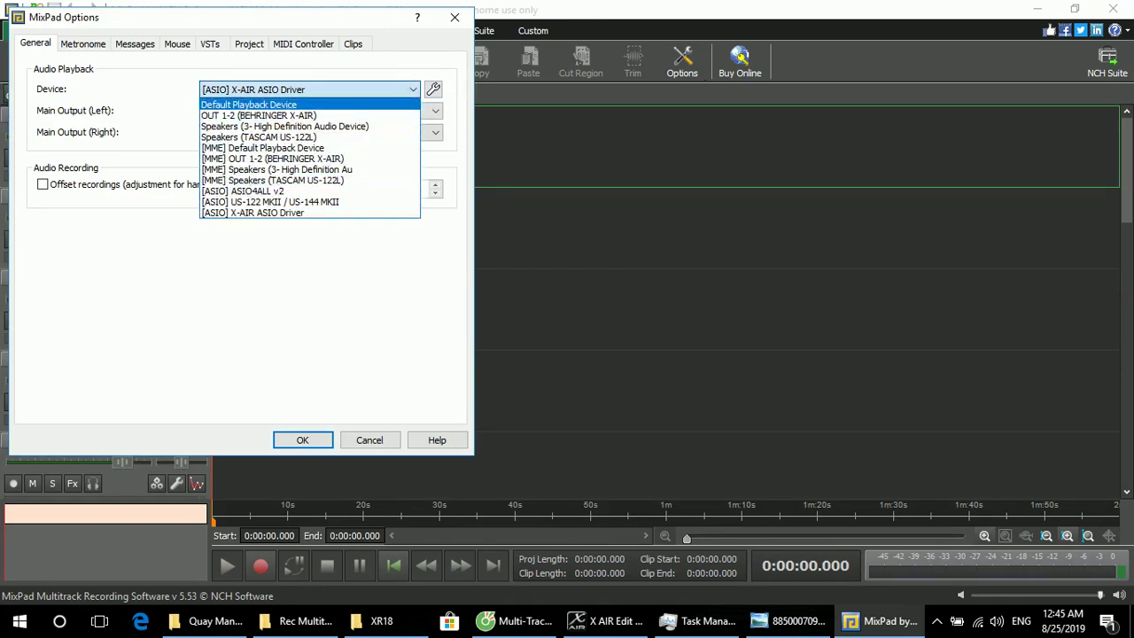
{"action": "key", "text": "Down"}
{"action": "key", "text": "Down"}
{"action": "key", "text": "Home"}
{"action": "key", "text": "End"}
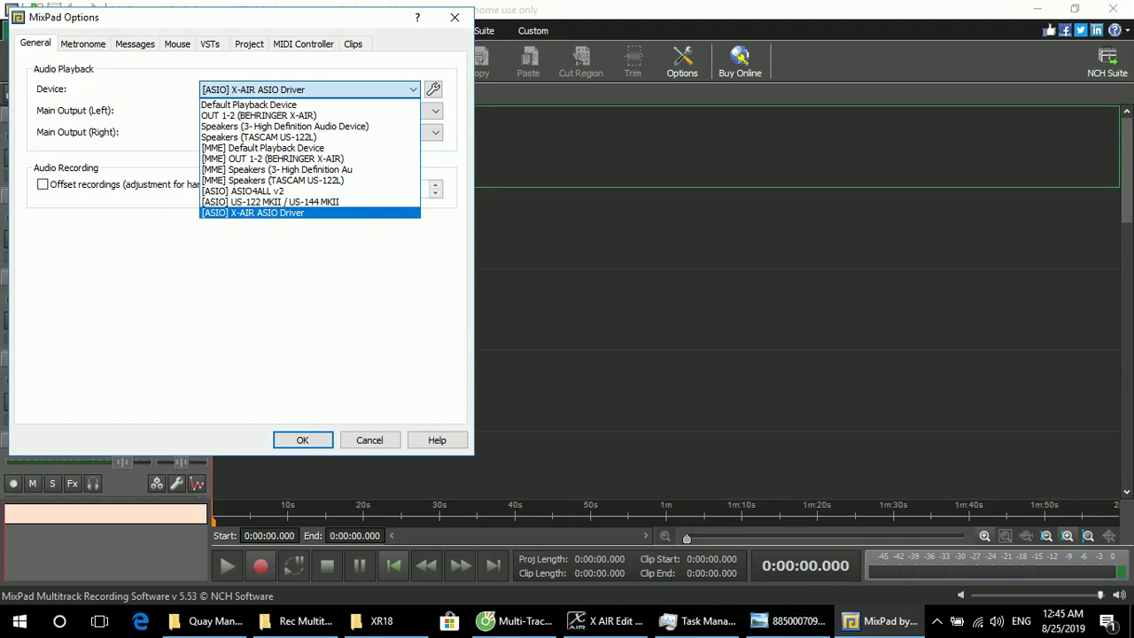
{"action": "key", "text": "Up"}
{"action": "key", "text": "Up"}
{"action": "key", "text": "Up"}
{"action": "key", "text": "Up"}
{"action": "key", "text": "Up"}
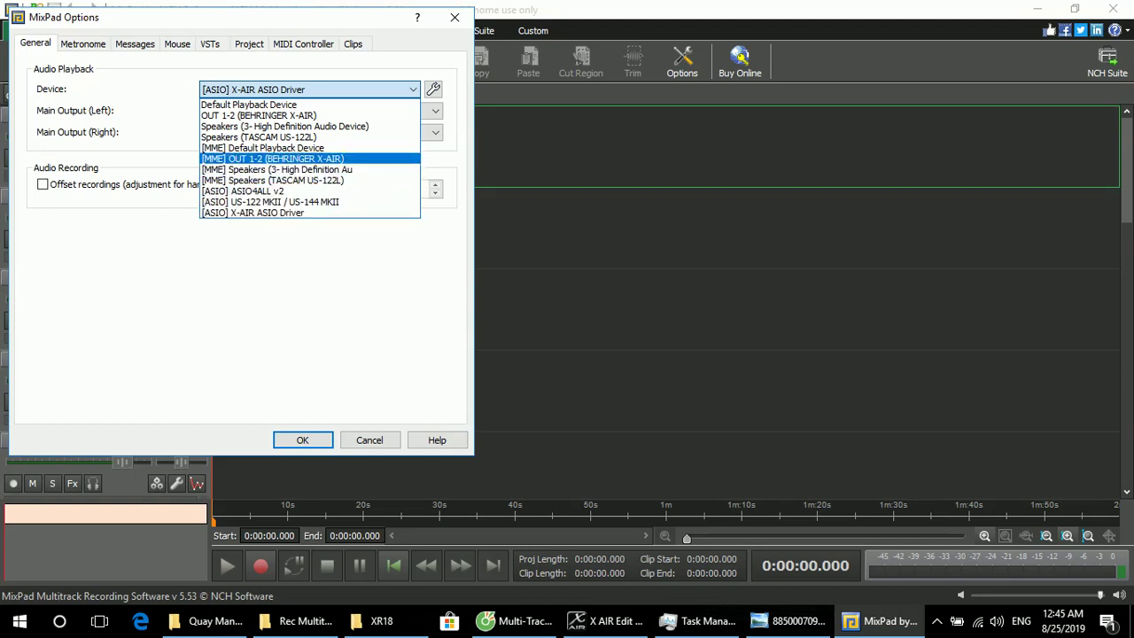
{"action": "key", "text": "Up"}
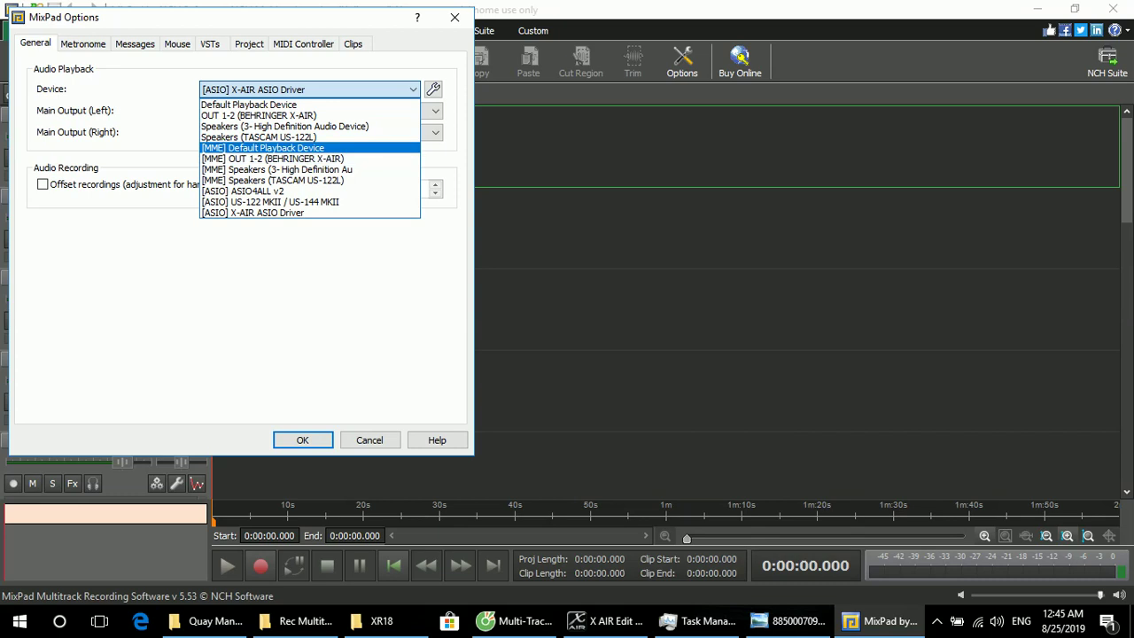
{"action": "key", "text": "Down"}
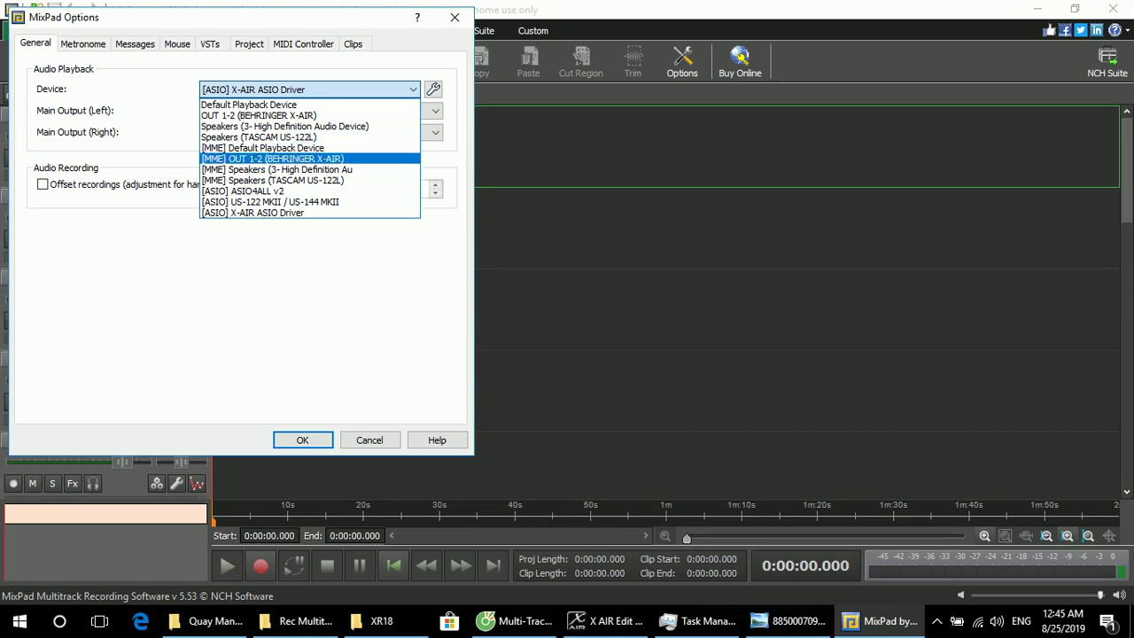
Set the audio playback device to [ASIO] X-AIR ASIO Driver and apply the MixPad options
{"action": "key", "text": "Down"}
{"action": "key", "text": "Down"}
{"action": "key", "text": "Down"}
{"action": "key", "text": "Down"}
{"action": "key", "text": "Down"}
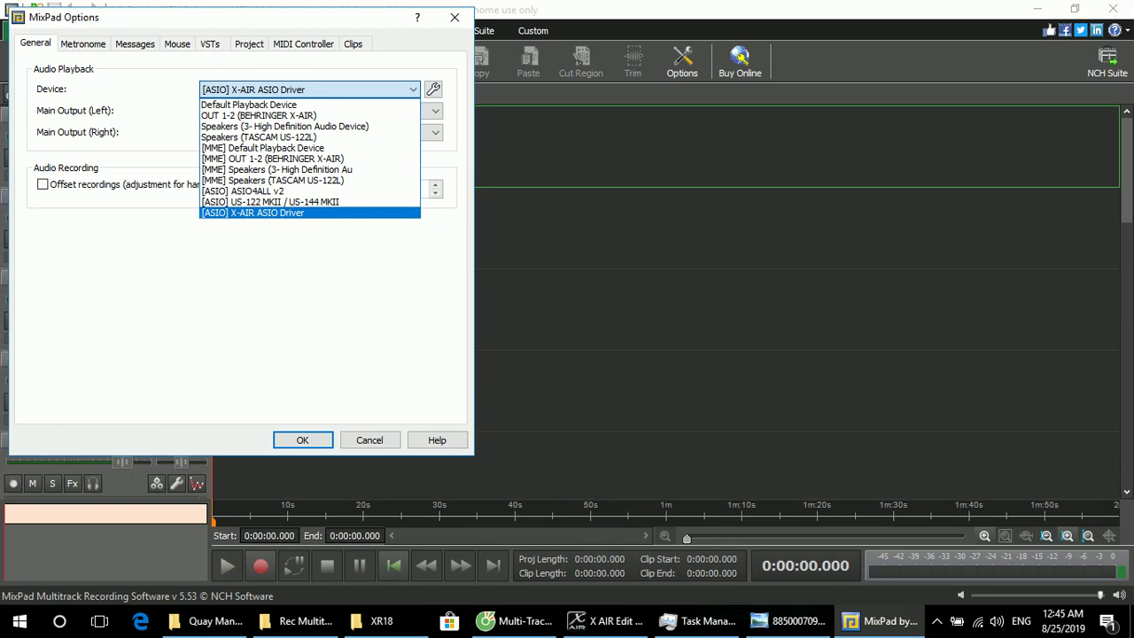
{"action": "key", "text": "Return"}
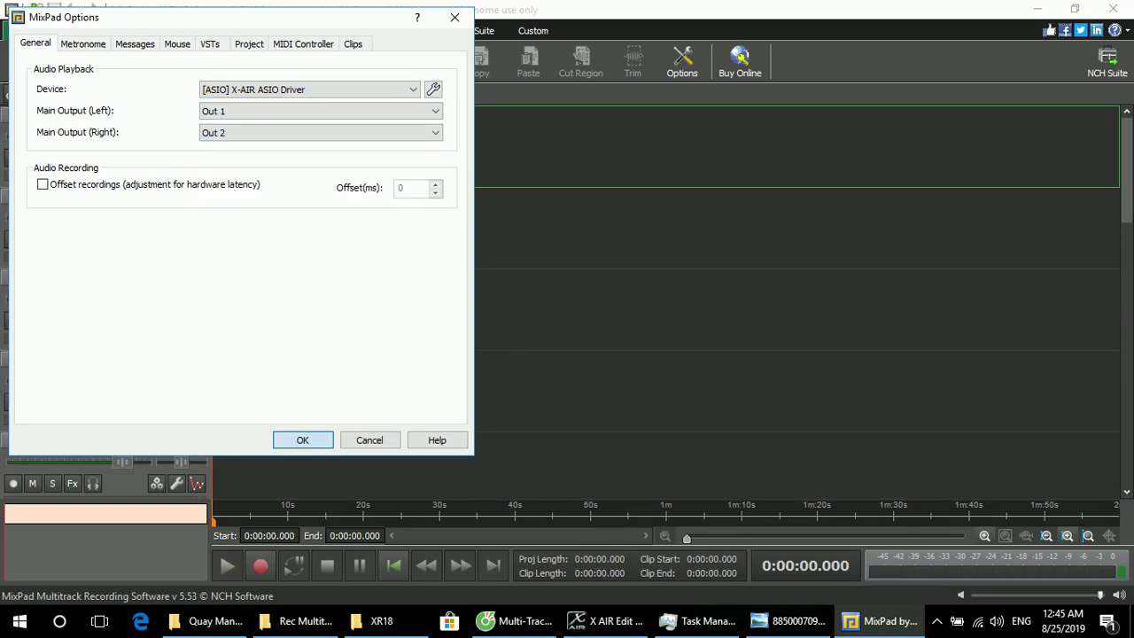
{"action": "left_click", "coordinate": [302, 439]}
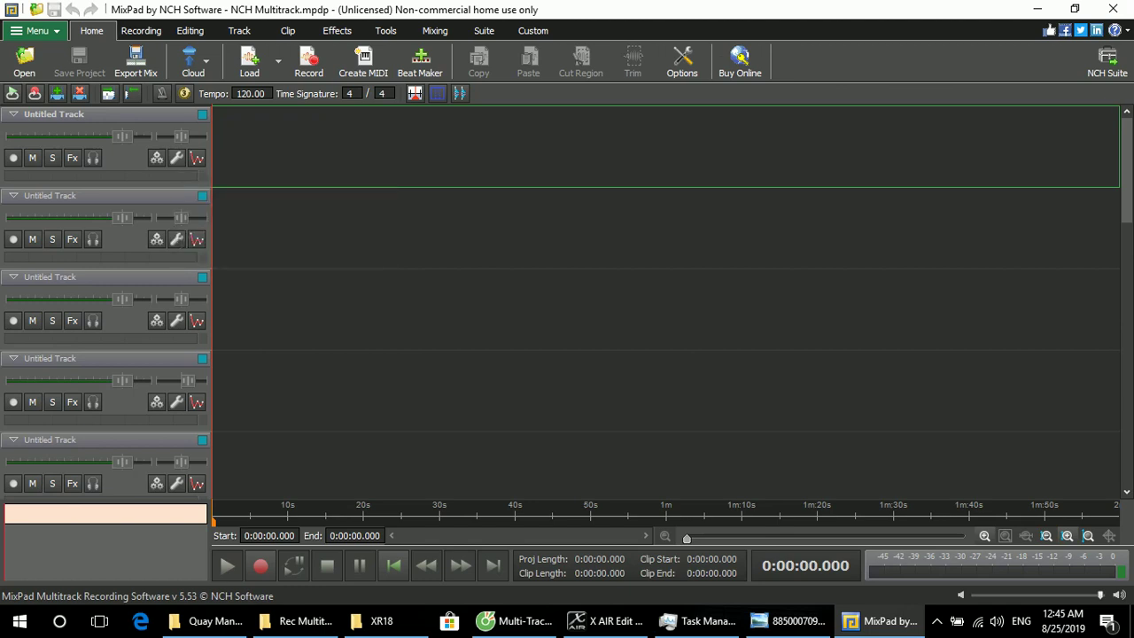
Set the first track's recording device to [ASIO] X-AIR ASIO Driver in its audio options and confirm
{"action": "left_click", "coordinate": [177, 158]}
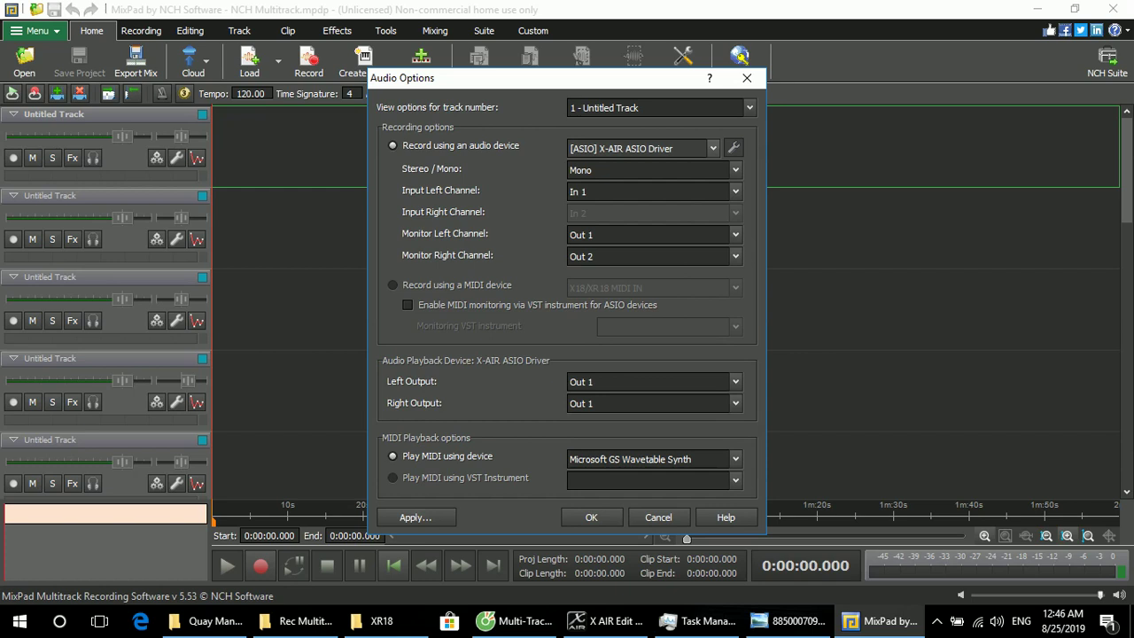
{"action": "left_click", "coordinate": [713, 148]}
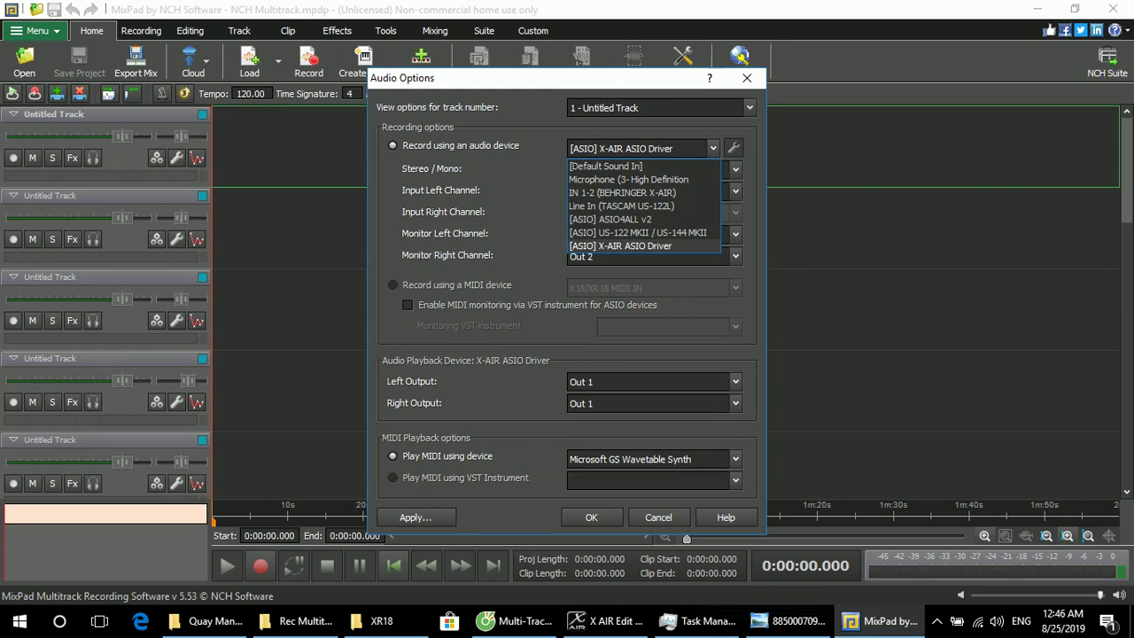
{"action": "left_click", "coordinate": [620, 245]}
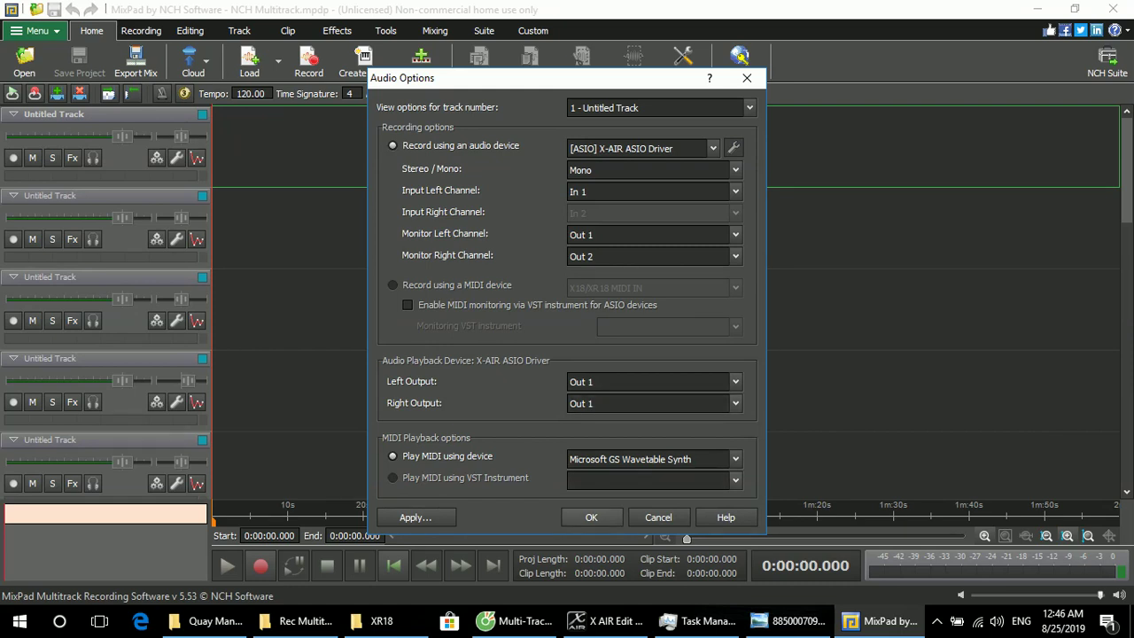
{"action": "left_click", "coordinate": [591, 517]}
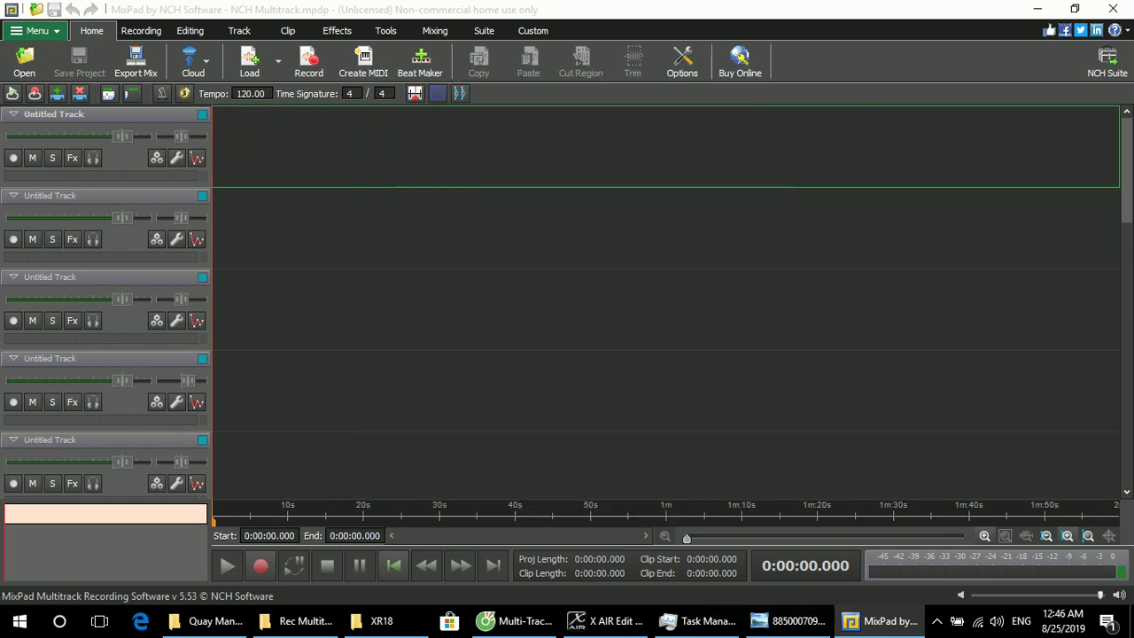
{"action": "scroll", "coordinate": [664, 301], "scroll_direction": "down", "scroll_amount": 3}
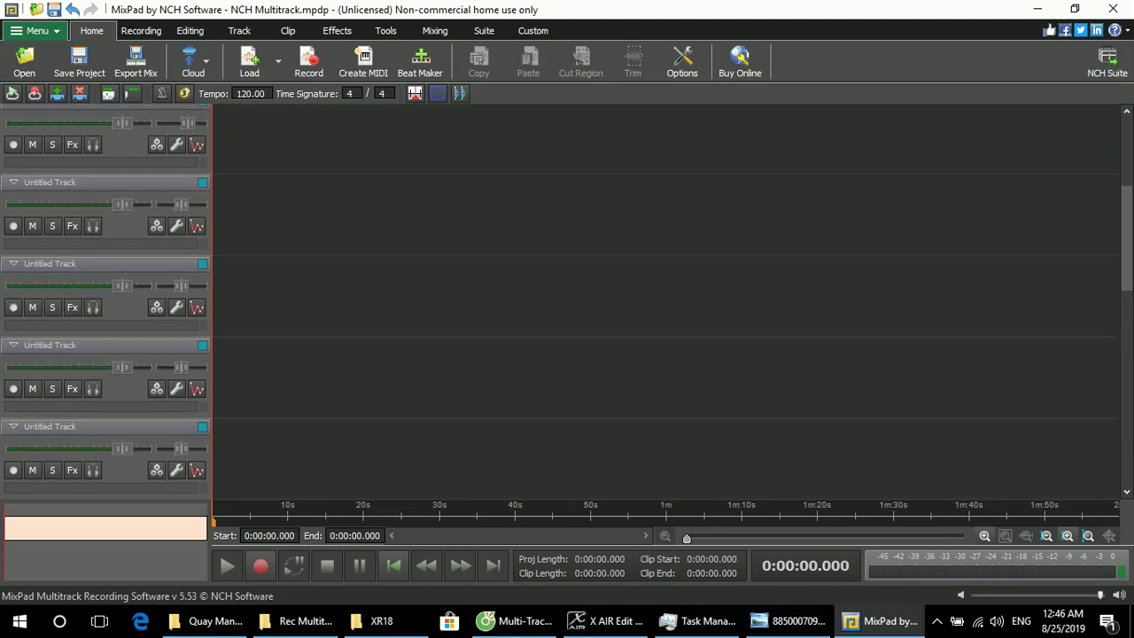